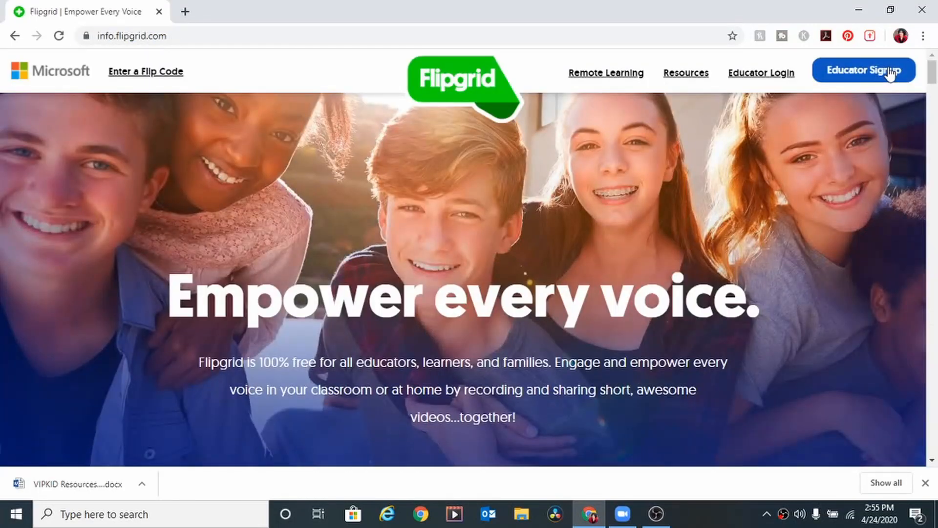
Step: Open Flipgrid's Educator Sign Up page
{"action": "left_click", "coordinate": [890, 73]}
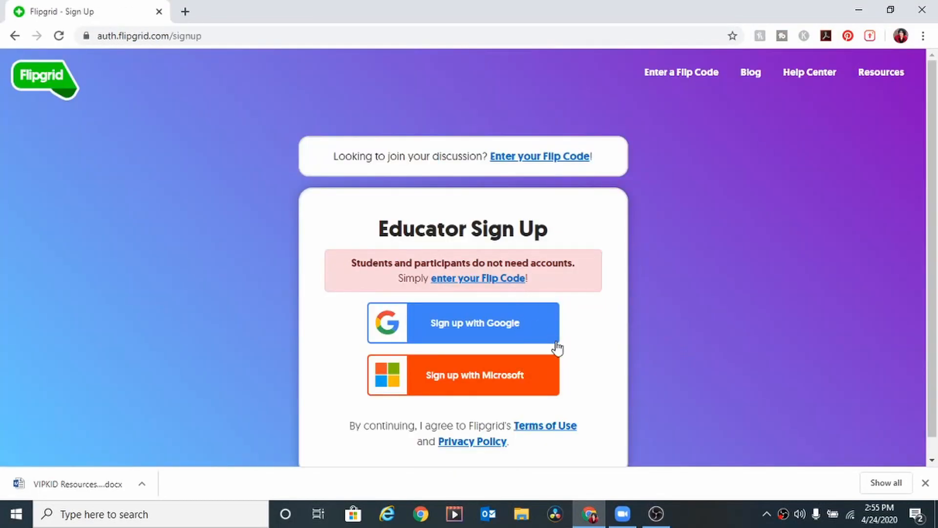
Step: Sign up as an educator with a Google account to reach the profile form
{"action": "left_click", "coordinate": [505, 319]}
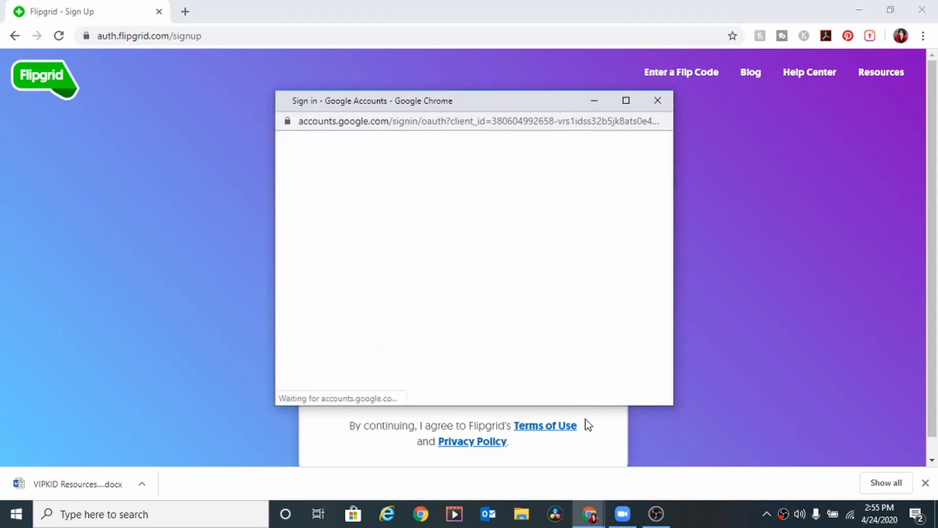
{"action": "left_click", "coordinate": [487, 278]}
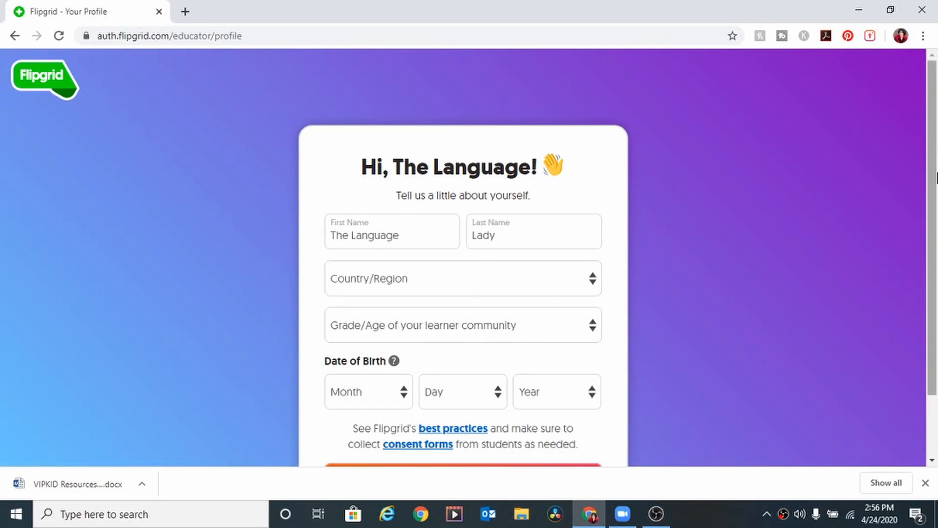
{"action": "left_click_drag", "start_coordinate": [931, 169], "coordinate": [913, 201]}
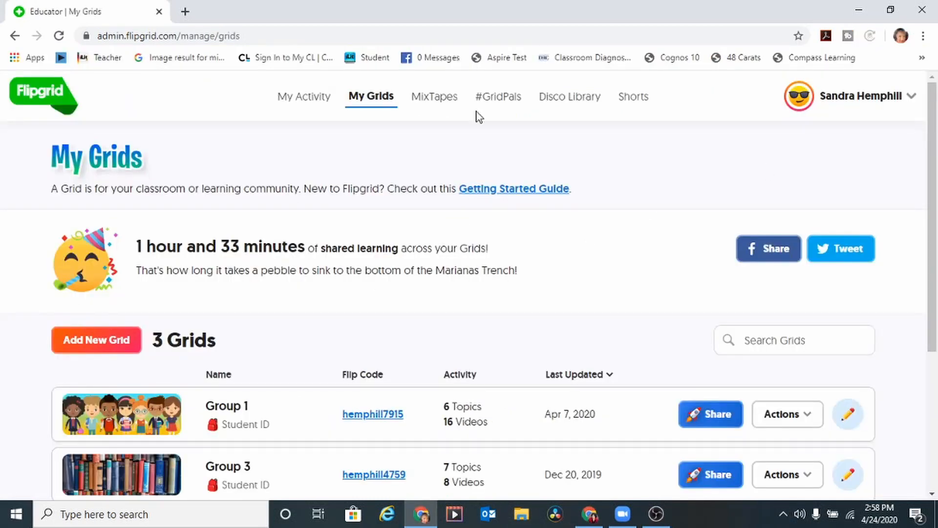
Step: Create a new grid named 'Trino's Choice' using the Student ID join type
{"action": "left_click", "coordinate": [367, 97]}
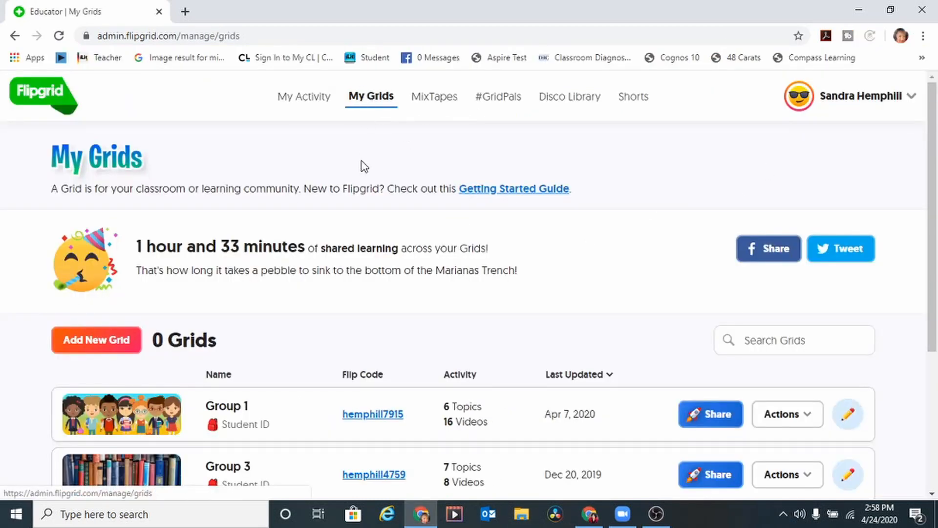
{"action": "left_click", "coordinate": [84, 342]}
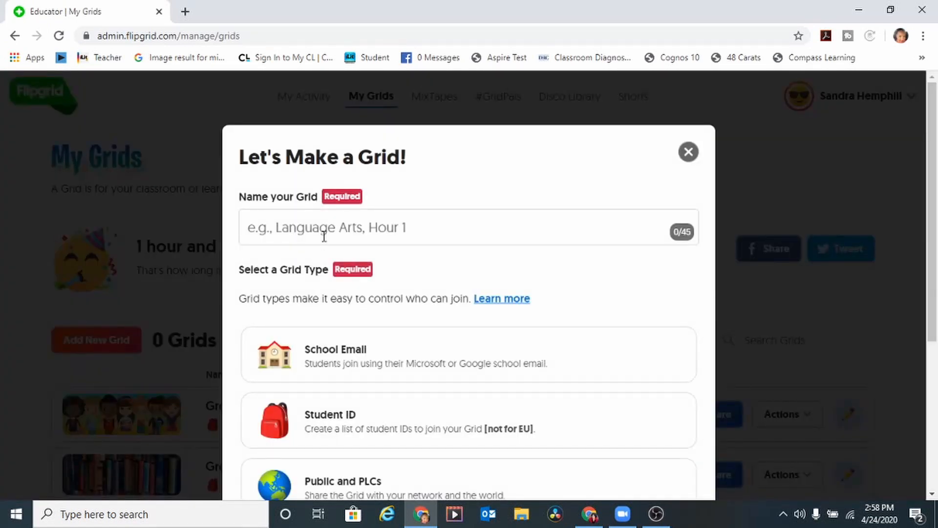
{"action": "left_click", "coordinate": [324, 236]}
{"action": "type", "text": "Tr"}
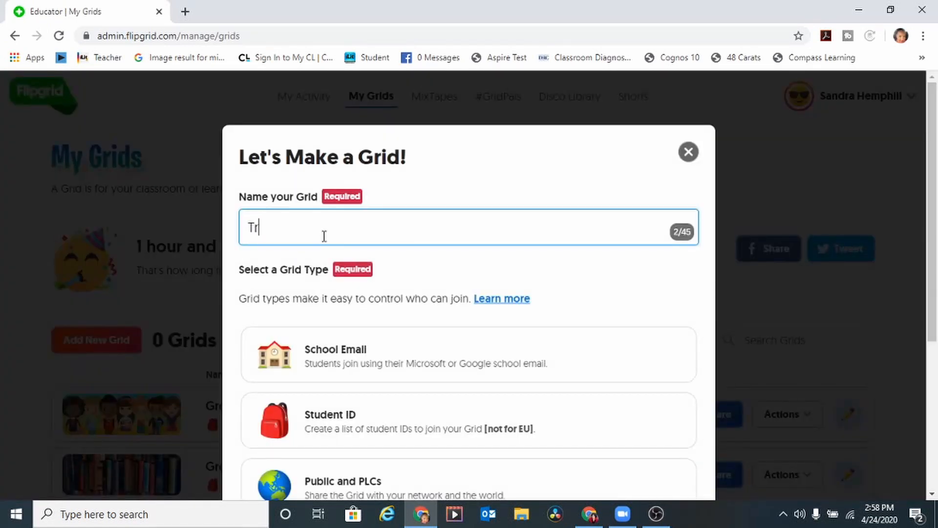
{"action": "type", "text": "ino's Choice"}
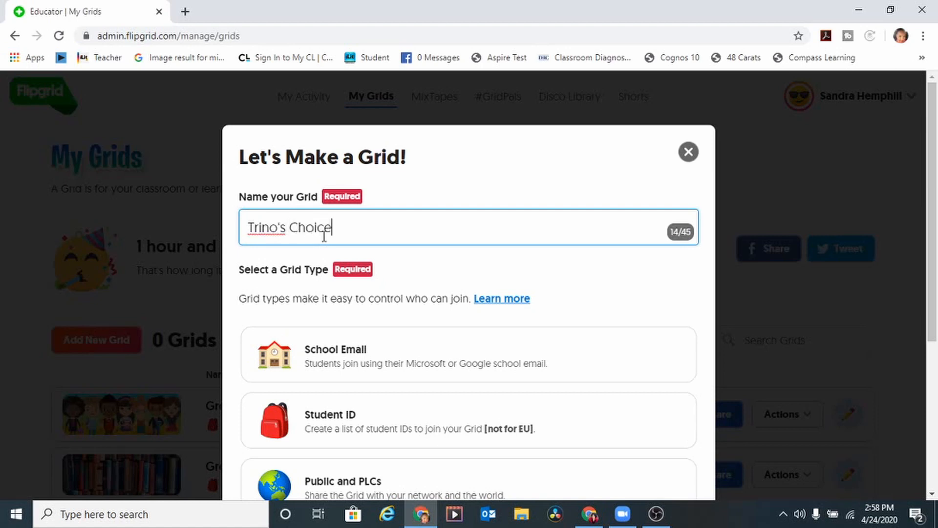
{"action": "scroll", "coordinate": [469, 293], "scroll_direction": "down", "scroll_amount": 2}
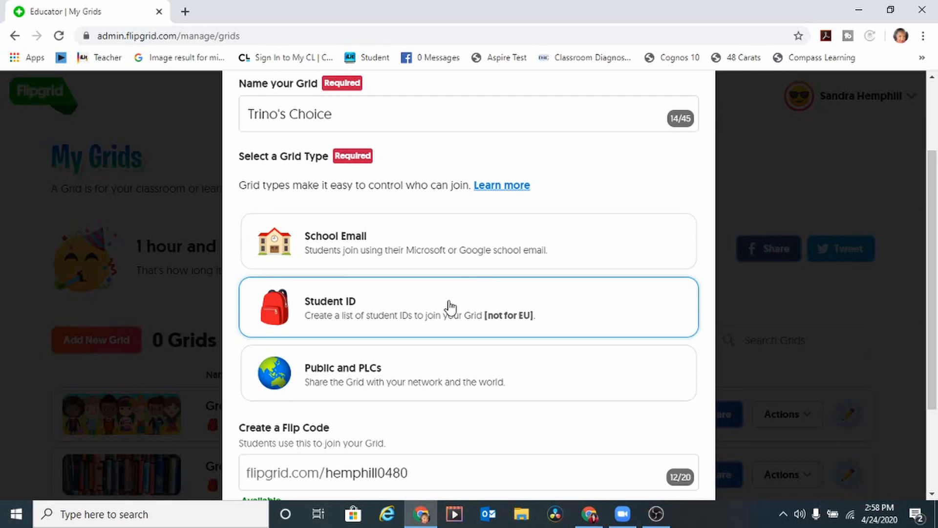
{"action": "left_click", "coordinate": [451, 307]}
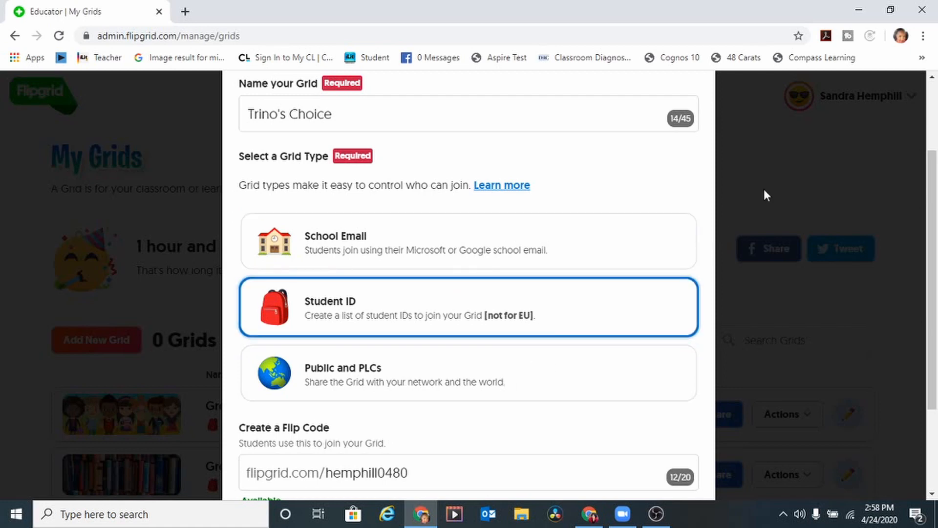
{"action": "scroll", "coordinate": [636, 318], "scroll_direction": "down", "scroll_amount": 2}
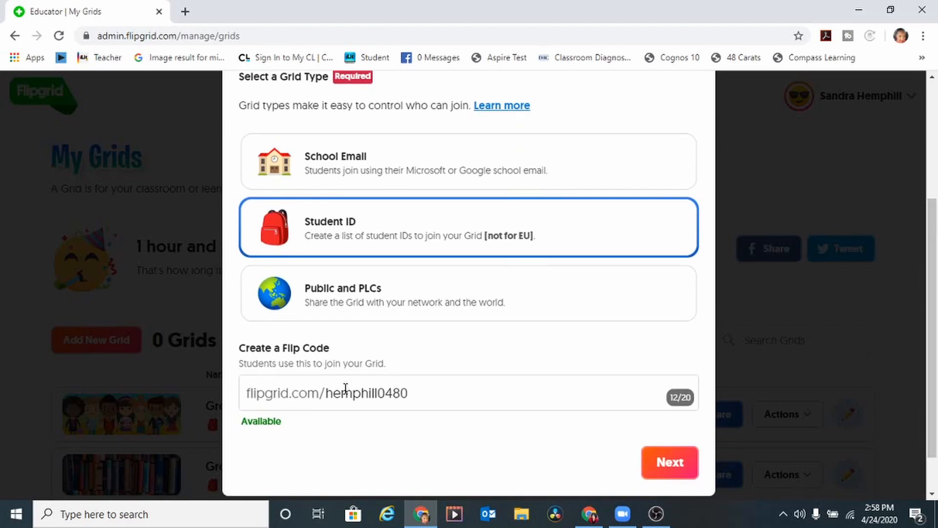
{"action": "left_click", "coordinate": [673, 474]}
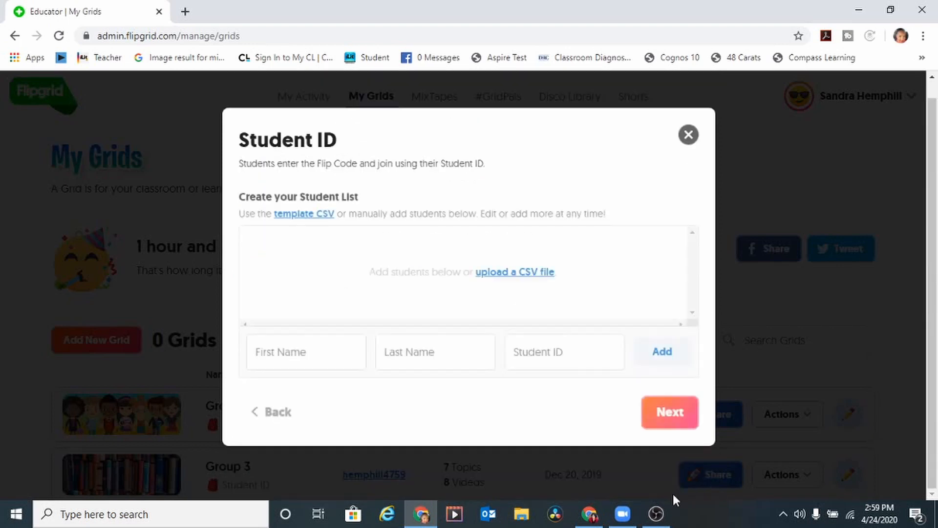
Step: Add one student's first name, last name and student ID, then review the ID list
{"action": "left_click", "coordinate": [322, 356]}
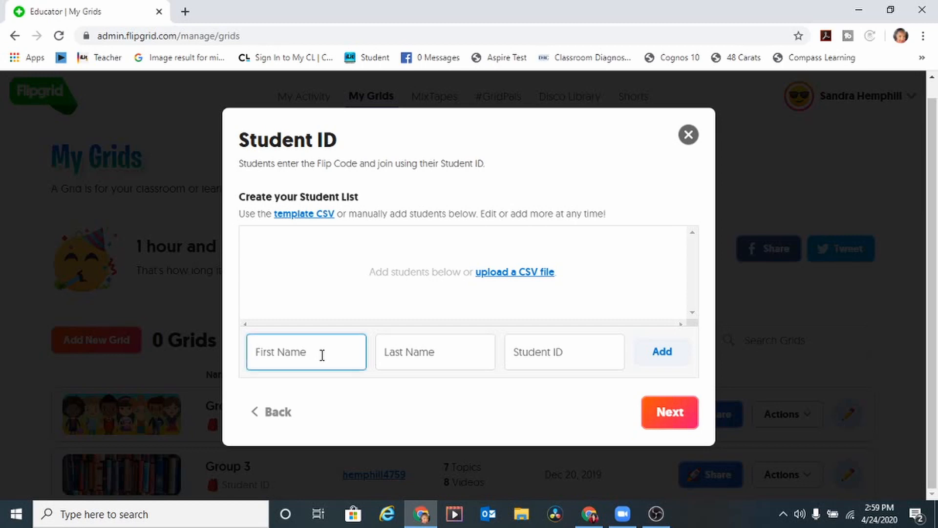
{"action": "key", "text": "Tab"}
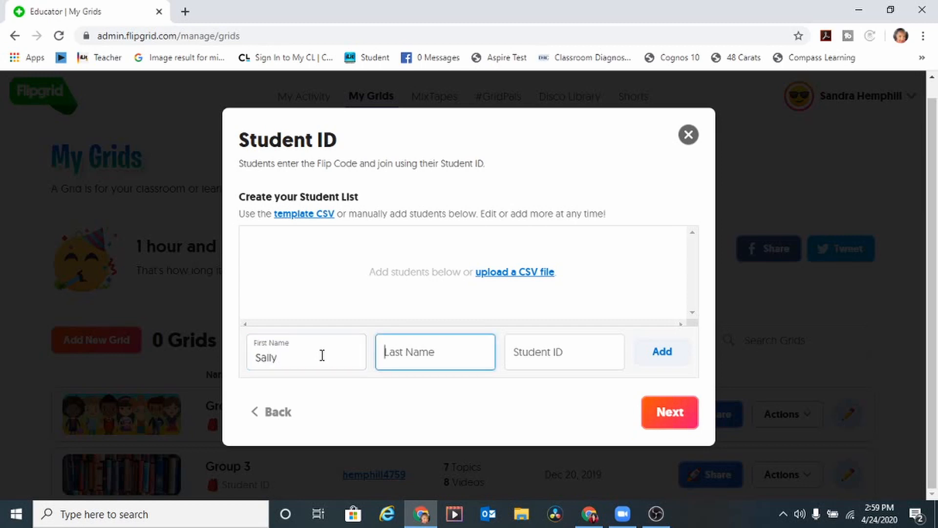
{"action": "key", "text": "Tab"}
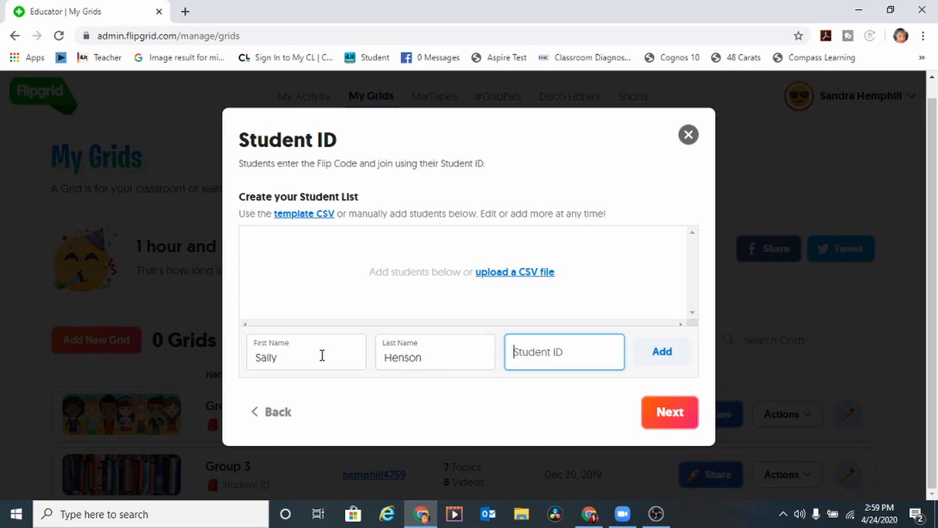
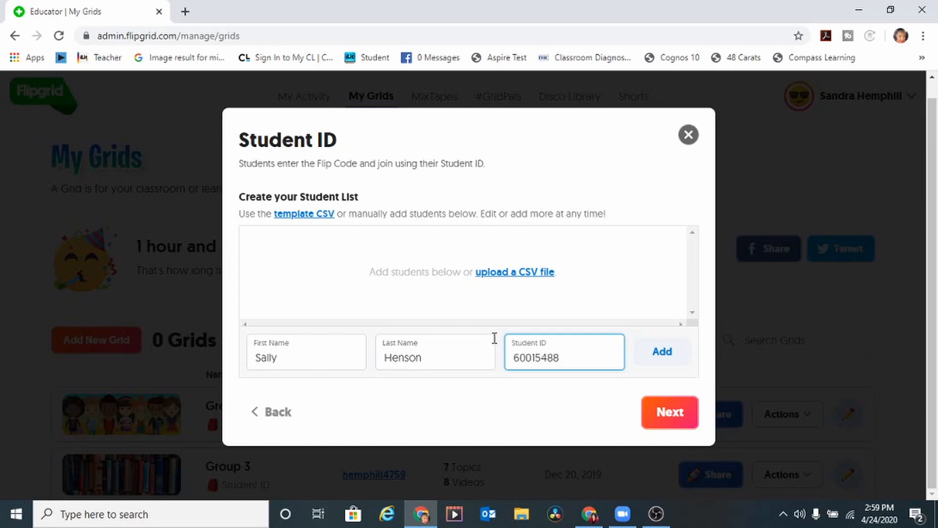
{"action": "left_click", "coordinate": [674, 351]}
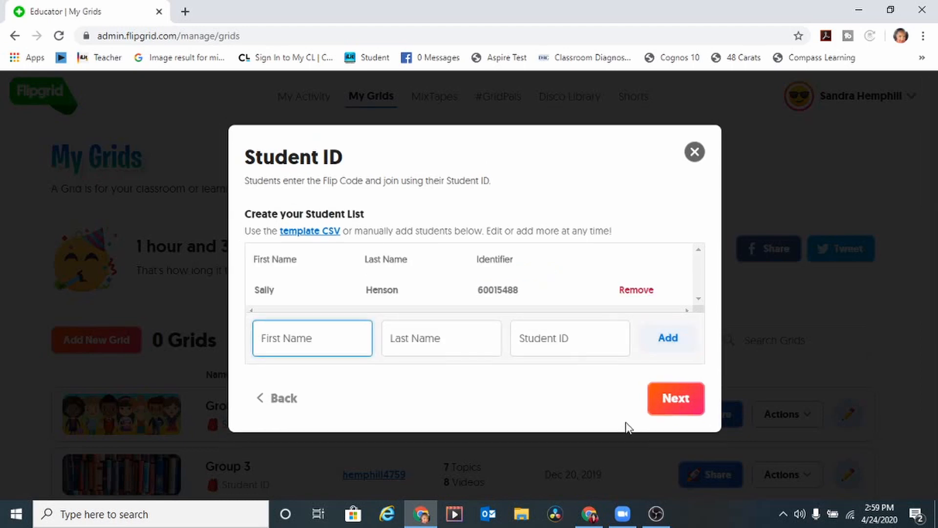
{"action": "left_click", "coordinate": [680, 400]}
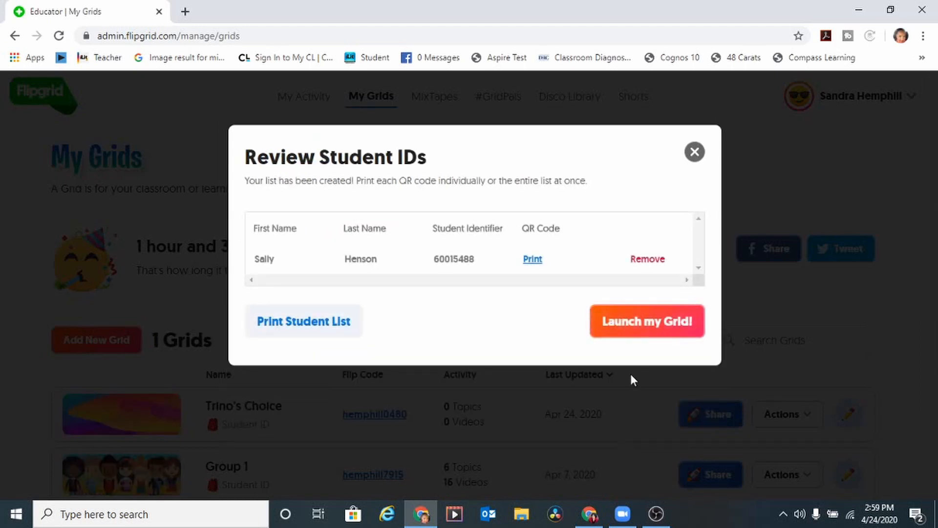
Step: Launch the Trino's Choice grid, select its Flip Code, and go to Grid Details
{"action": "left_click", "coordinate": [655, 330]}
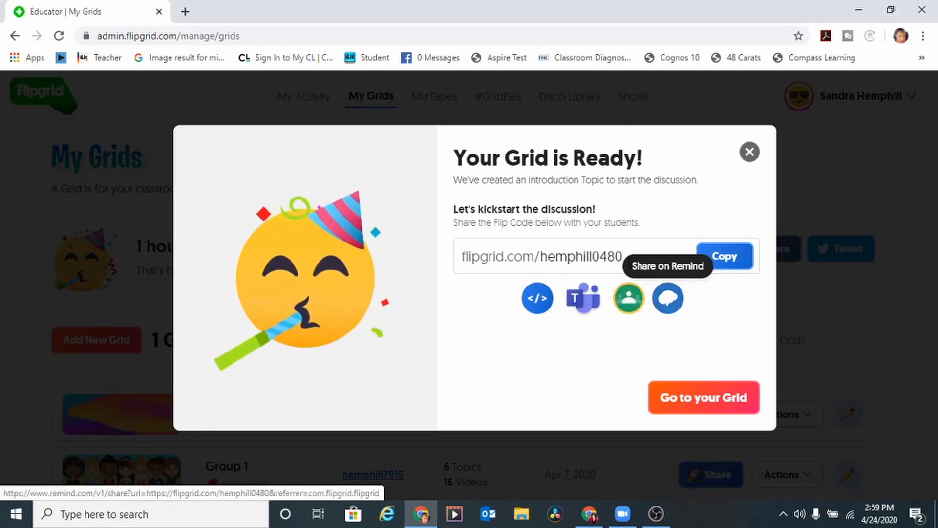
{"action": "left_click_drag", "start_coordinate": [626, 256], "coordinate": [455, 254]}
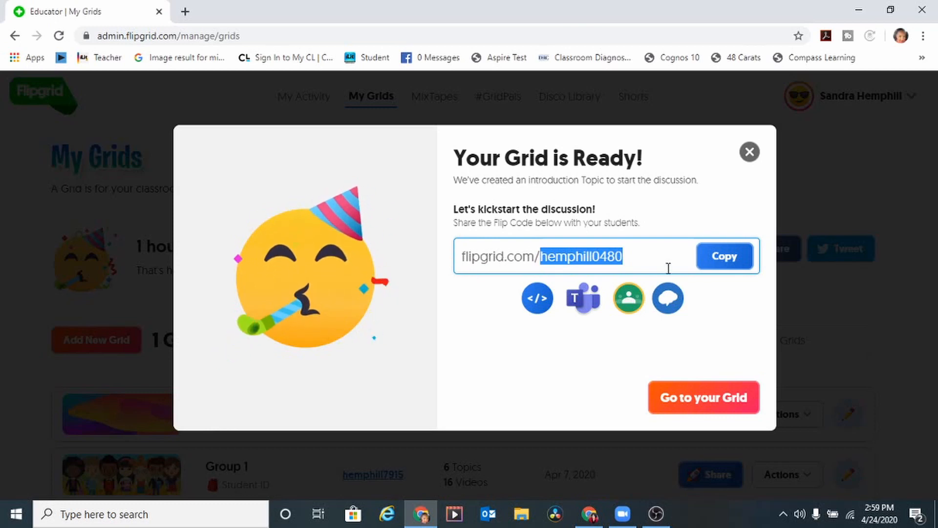
{"action": "left_click", "coordinate": [679, 406]}
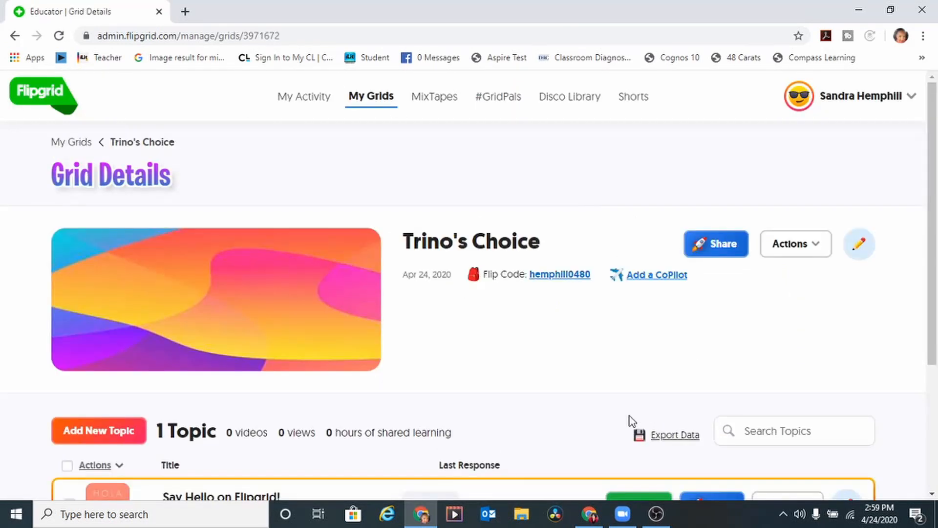
Step: Open the 'Say Hello on Flipgrid!' topic for editing from its Actions menu
{"action": "left_click_drag", "start_coordinate": [932, 113], "coordinate": [933, 191]}
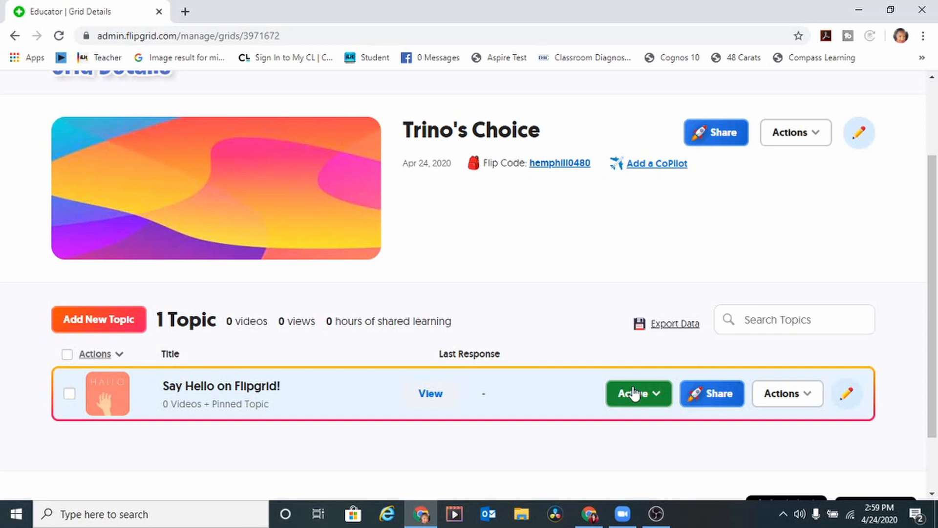
{"action": "left_click", "coordinate": [804, 396]}
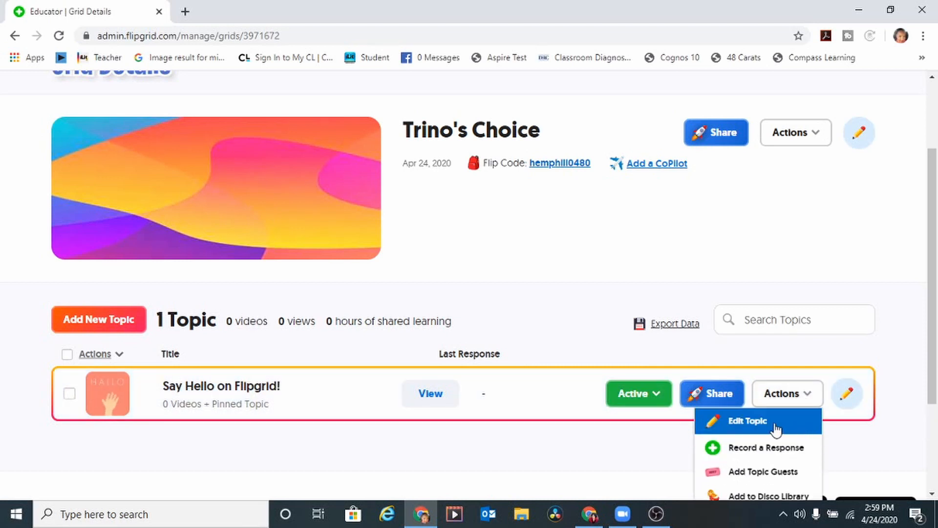
{"action": "left_click", "coordinate": [777, 425]}
{"action": "scroll", "coordinate": [469, 264], "scroll_direction": "down", "scroll_amount": 4}
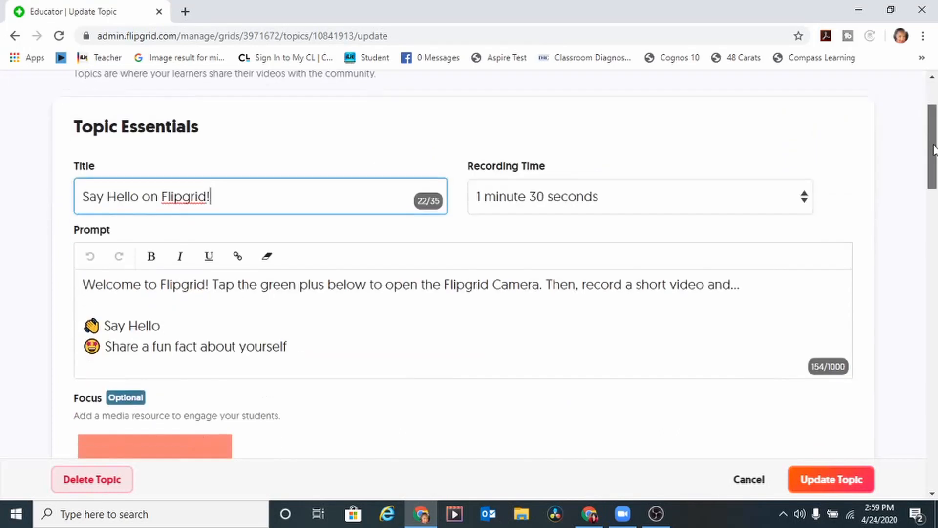
Step: Retitle the topic 'Trino's Choice' and start the prompt 'Please watch the attached video and share'
{"action": "triple_click", "coordinate": [227, 142]}
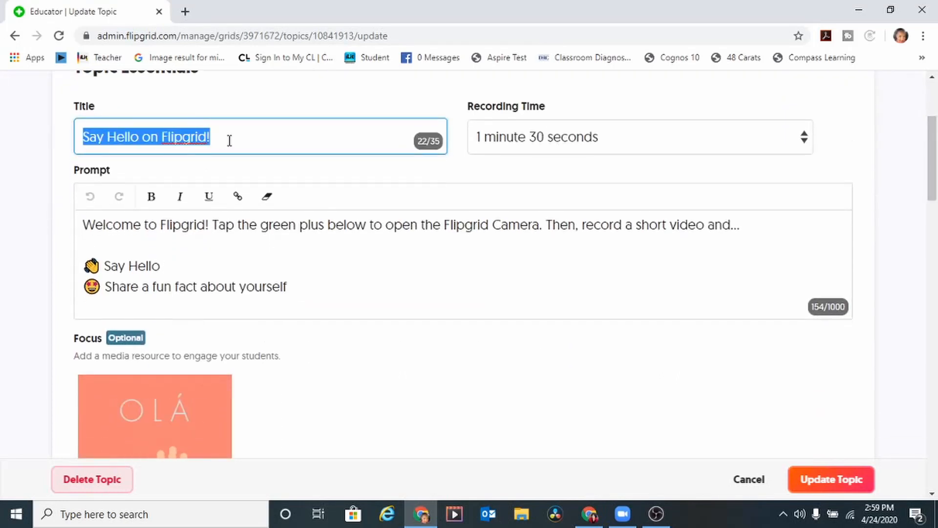
{"action": "type", "text": "Trino's Choice"}
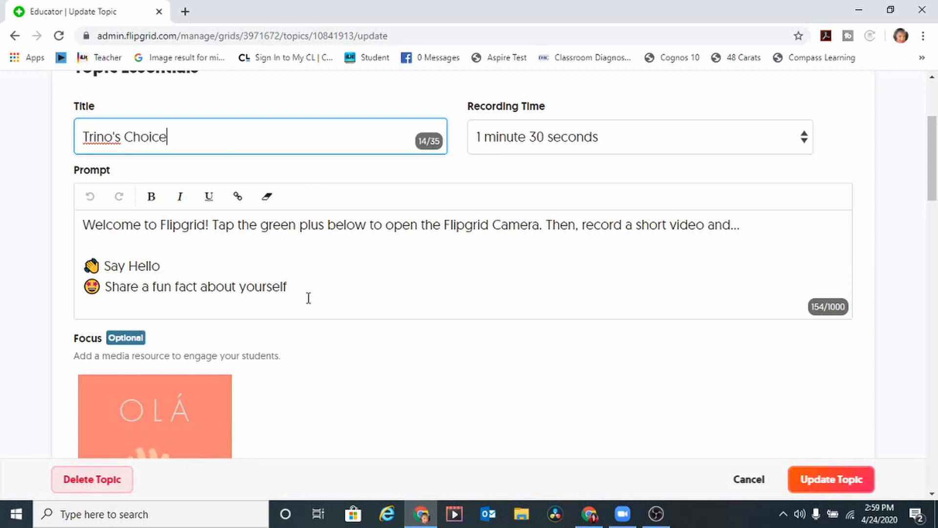
{"action": "left_click_drag", "start_coordinate": [677, 226], "coordinate": [84, 225]}
{"action": "type", "text": "Please "}
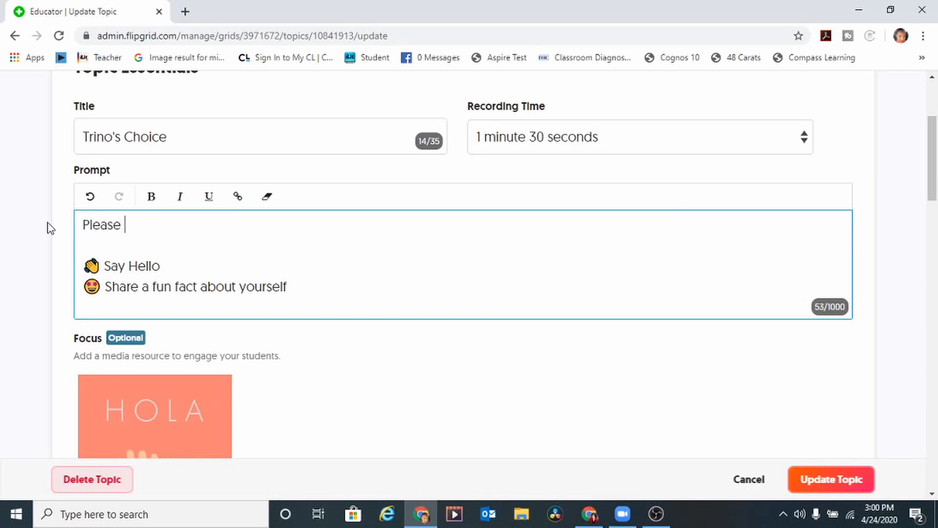
{"action": "type", "text": "eat"}
{"action": "key", "text": "BackSpace"}
{"action": "key", "text": "BackSpace"}
{"action": "type", "text": "atch the"}
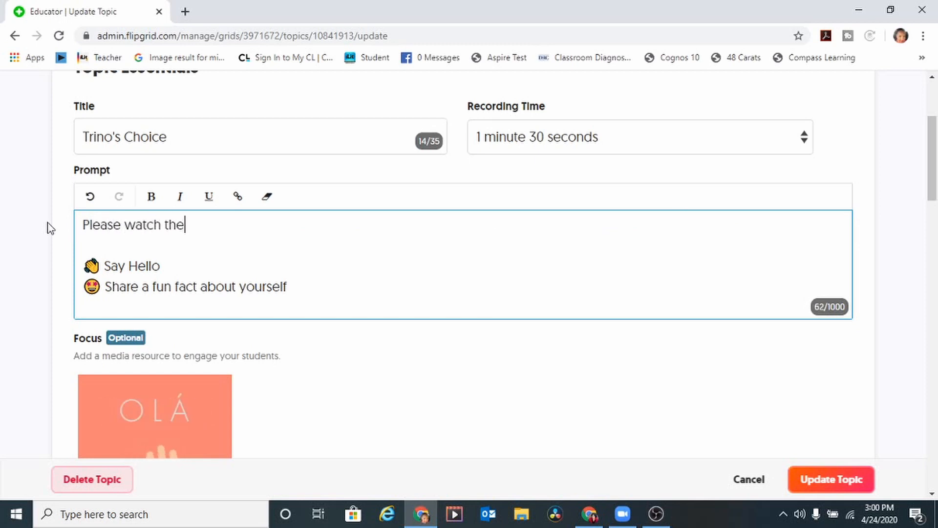
{"action": "type", "text": " attached vide"}
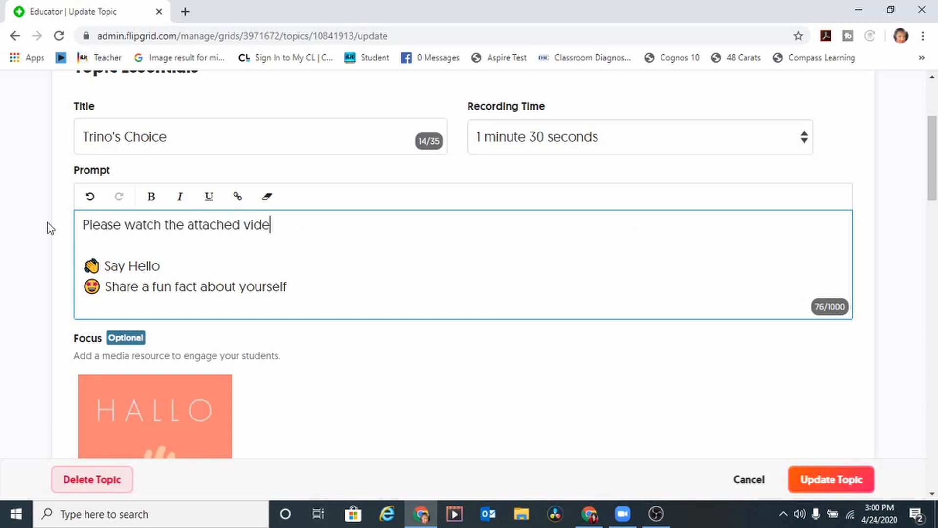
{"action": "type", "text": "o and share"}
Step: Finish the prompt with 'a similar experience you have had like Trino's.'
{"action": "key", "text": "BackSpace"}
{"action": "key", "text": "BackSpace"}
{"action": "type", "text": "d share "}
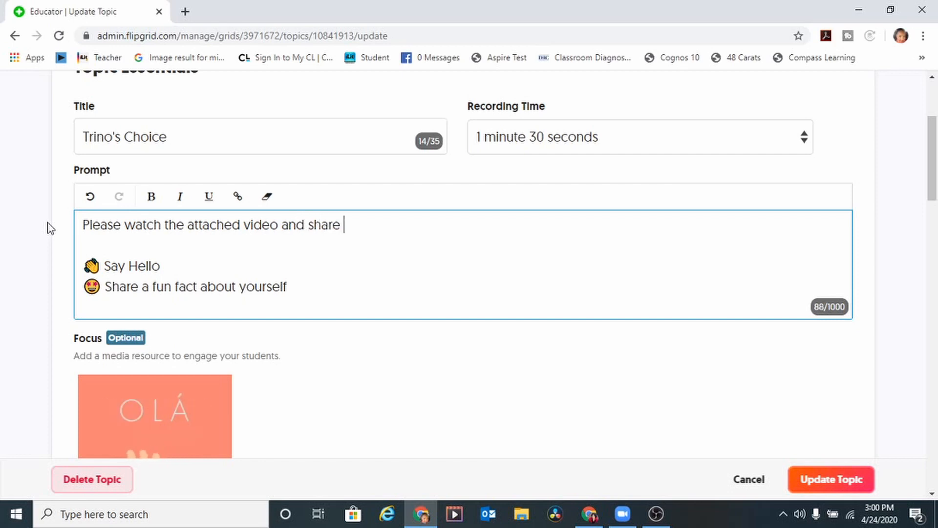
{"action": "type", "text": "a similar expeir"}
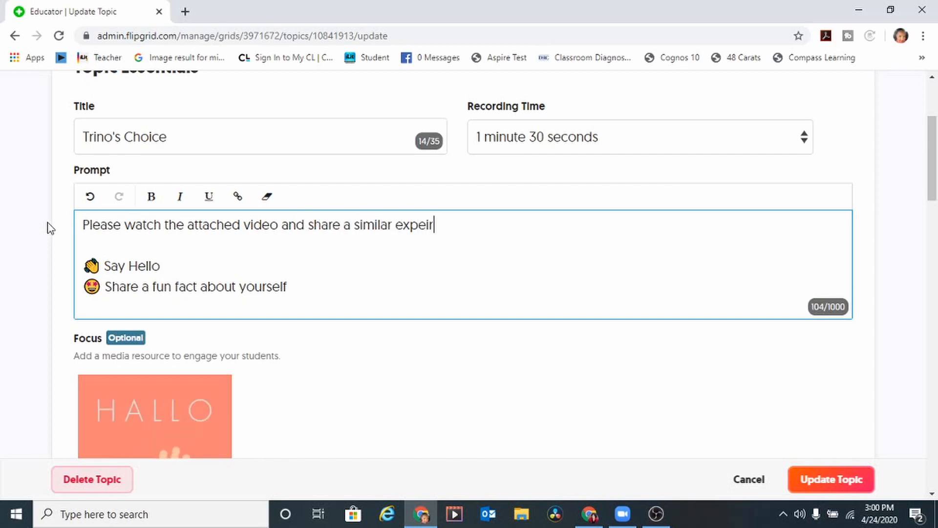
{"action": "type", "text": "enc"}
{"action": "key", "text": "BackSpace"}
{"action": "key", "text": "BackSpace"}
{"action": "key", "text": "BackSpace"}
{"action": "key", "text": "BackSpace"}
{"action": "key", "text": "BackSpace"}
{"action": "type", "text": "rienc"}
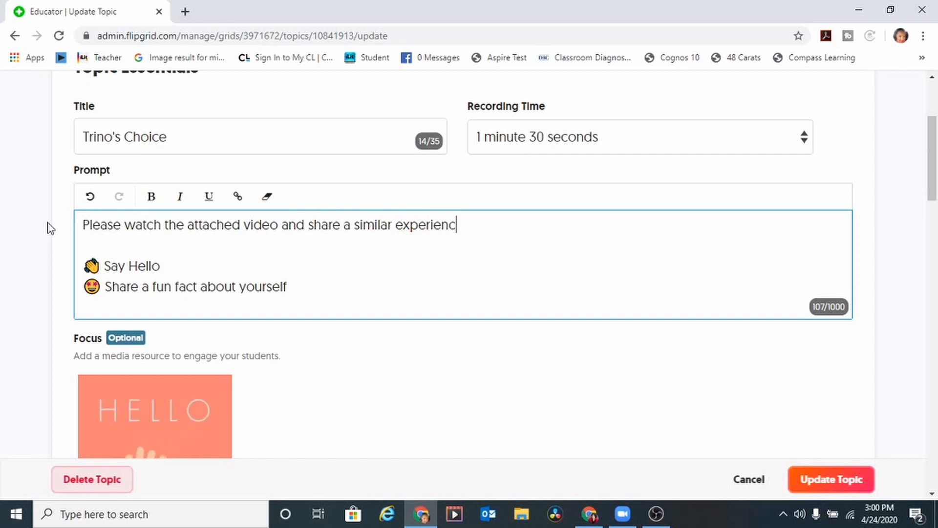
{"action": "type", "text": "e you have had lik"}
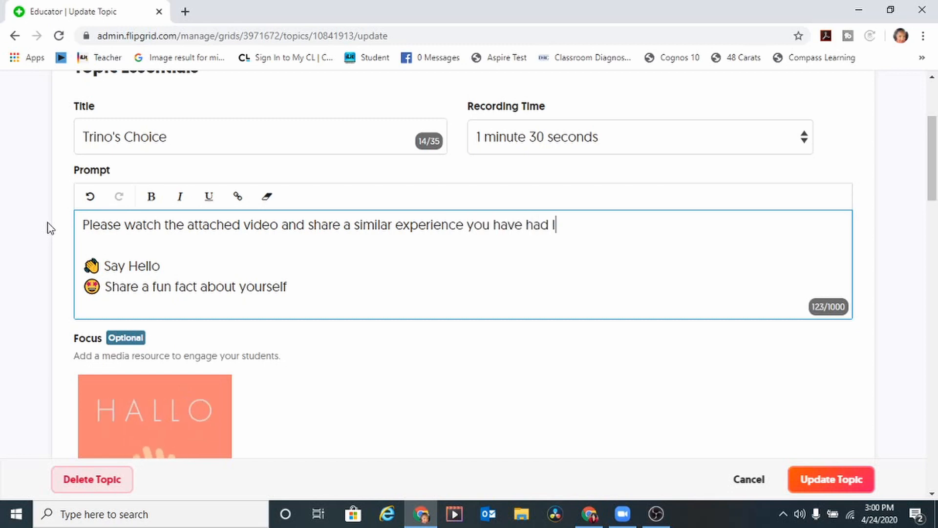
{"action": "key", "text": "BackSpace"}
{"action": "type", "text": "ke T"}
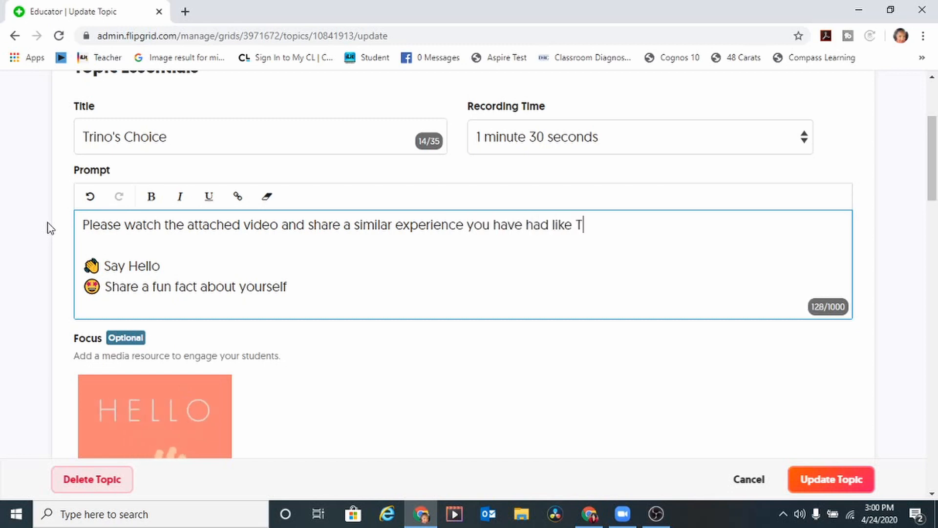
{"action": "type", "text": "rino's"}
{"action": "key", "text": "BackSpace"}
{"action": "type", "text": "."}
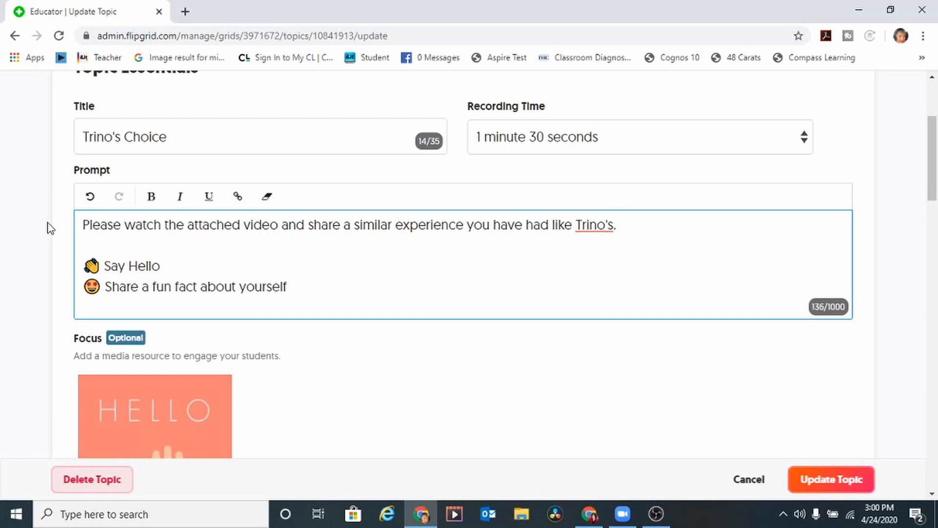
Step: Change the topic's recording time from 1 minute 30 seconds to 2 minutes
{"action": "left_click", "coordinate": [539, 136]}
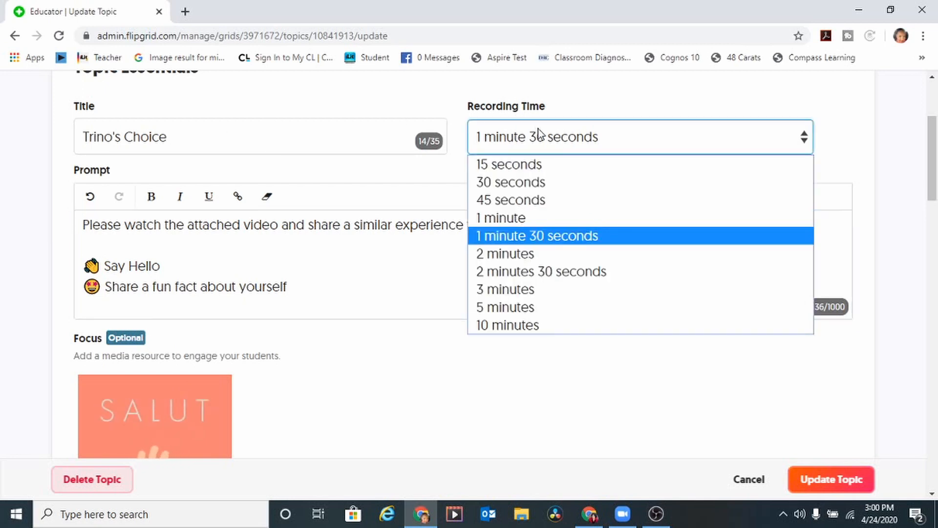
{"action": "left_click", "coordinate": [533, 253]}
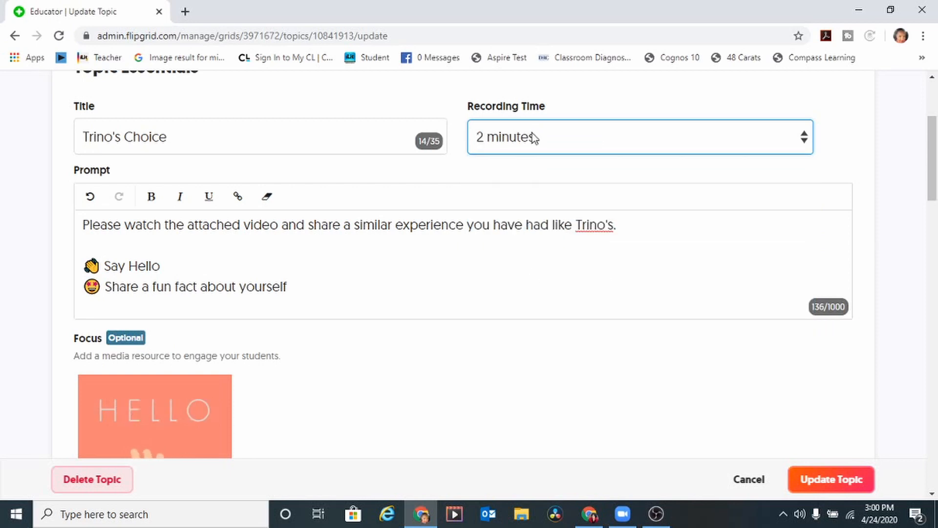
{"action": "left_click", "coordinate": [929, 233]}
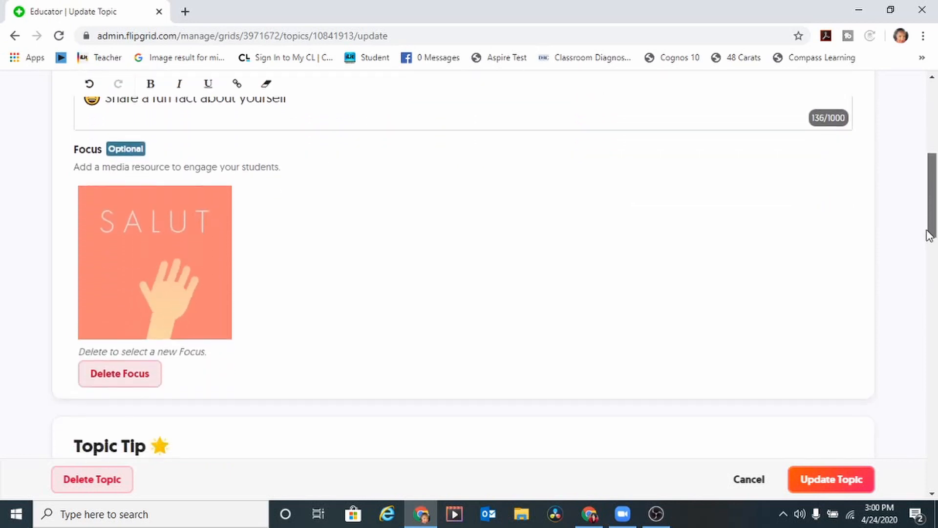
{"action": "left_click", "coordinate": [932, 247]}
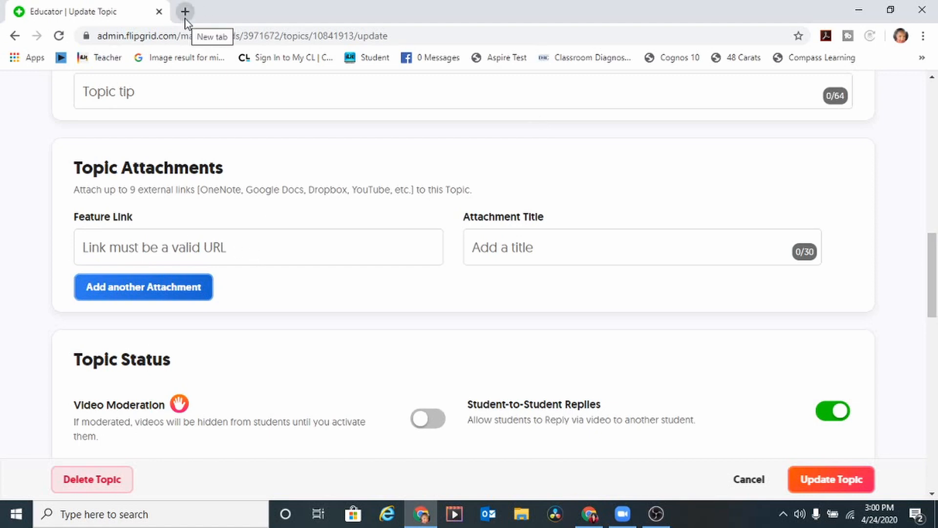
Step: Give the topic attachment the title 'Trino's Choice Story'
{"action": "left_click", "coordinate": [162, 247]}
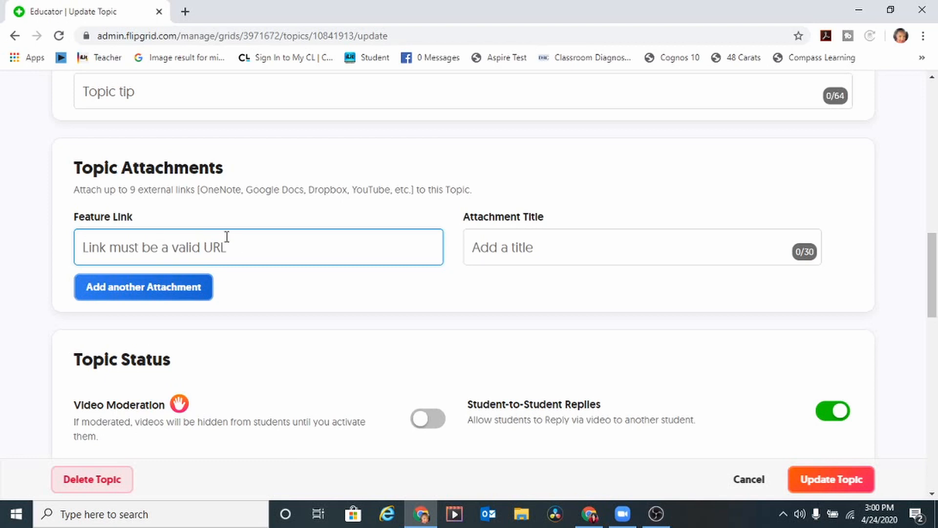
{"action": "left_click", "coordinate": [545, 250]}
{"action": "type", "text": "Trino's"}
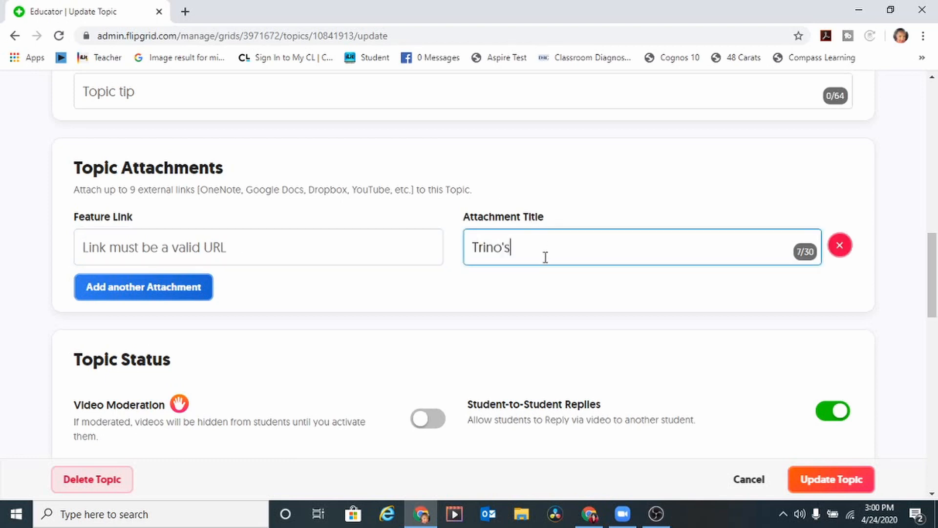
{"action": "type", "text": " Vho"}
{"action": "type", "text": "Choice Story"}
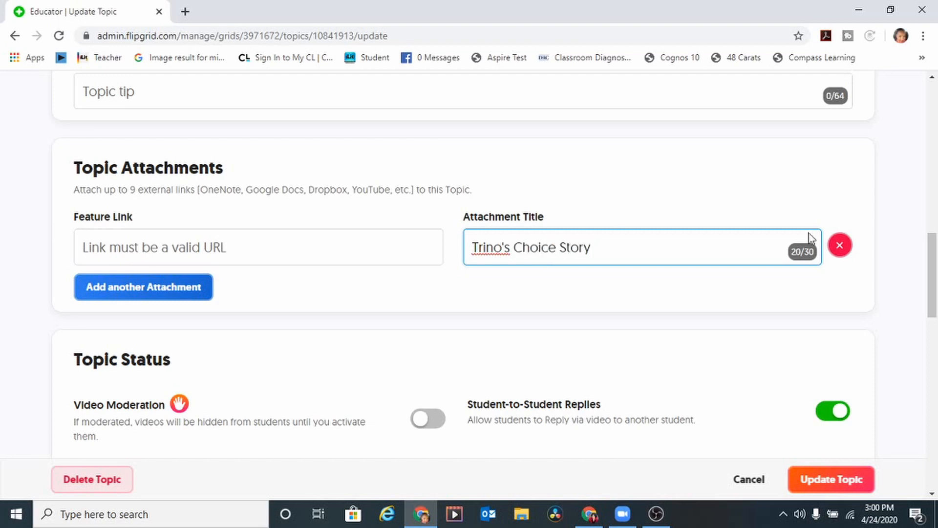
{"action": "left_click_drag", "start_coordinate": [932, 251], "coordinate": [934, 303]}
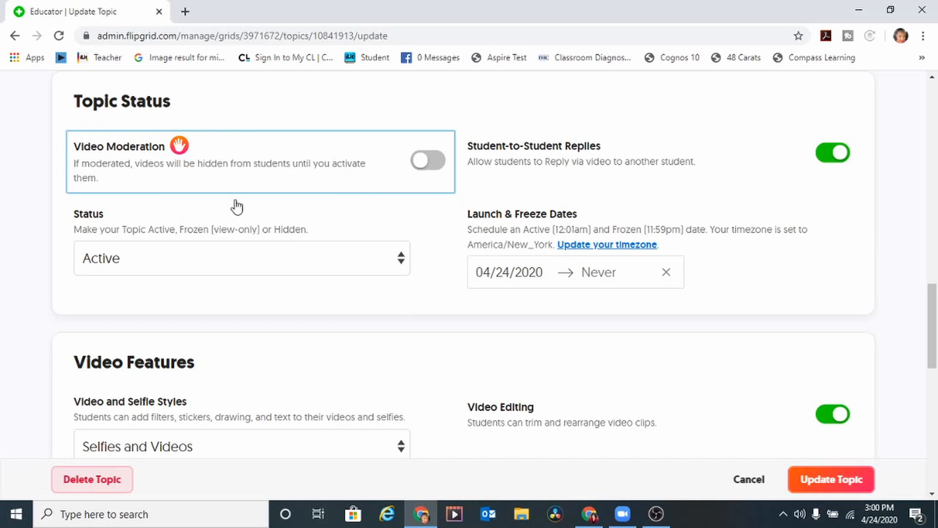
Step: Set the topic status to Hidden and toggle Student-to-Student Replies off and back on
{"action": "left_click", "coordinate": [148, 266]}
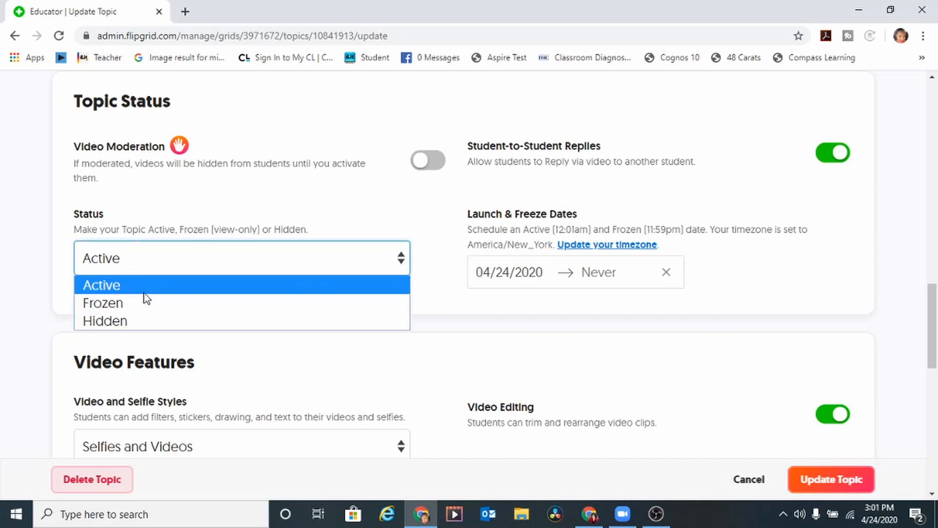
{"action": "left_click", "coordinate": [142, 321]}
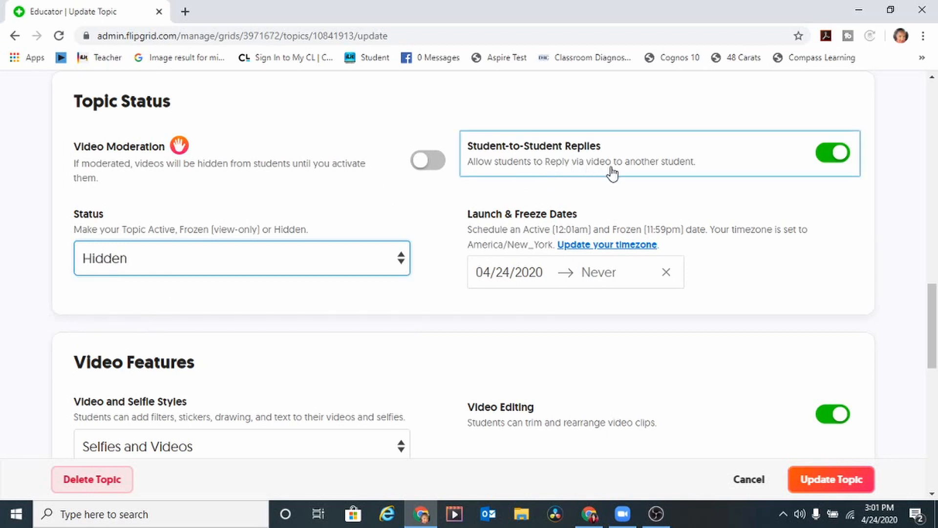
{"action": "left_click", "coordinate": [824, 157]}
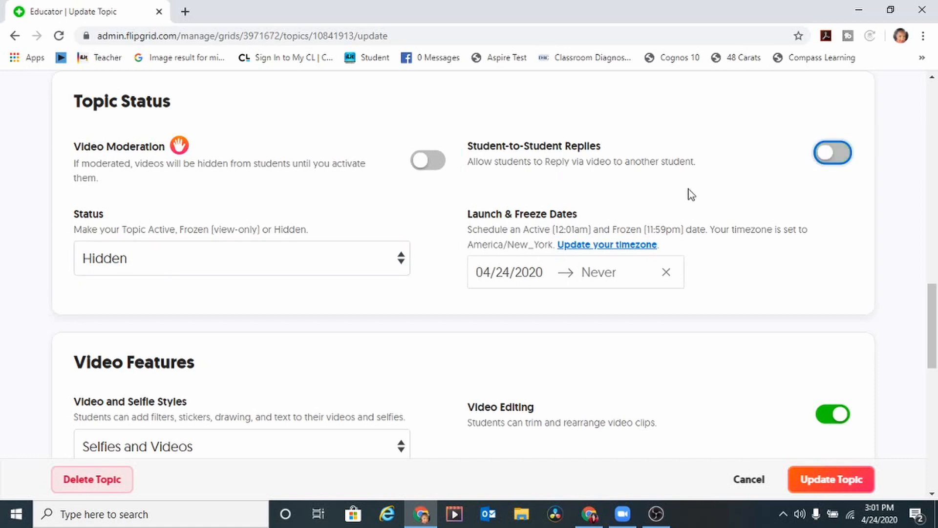
{"action": "left_click", "coordinate": [837, 156]}
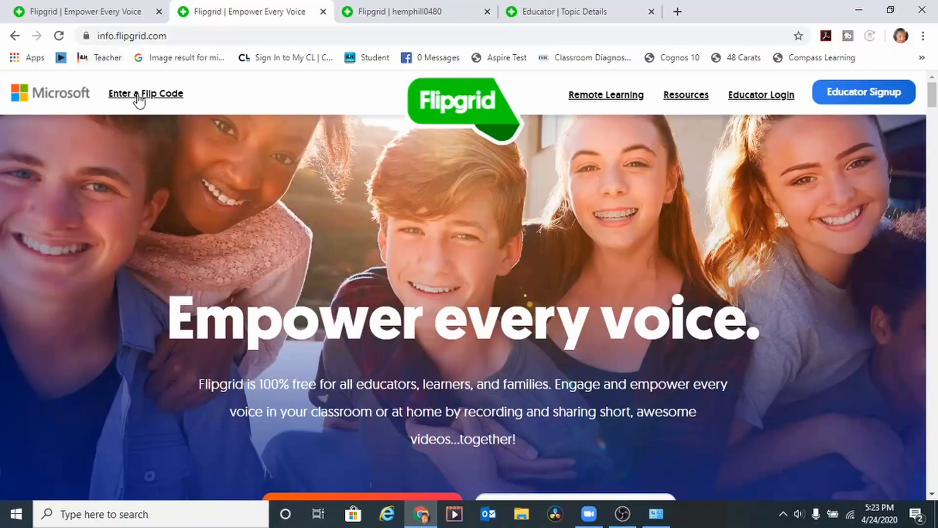
Step: Join the Trino's Choice grid as a student with its Flip Code and scroll to the topic
{"action": "left_click", "coordinate": [138, 96]}
{"action": "left_click", "coordinate": [413, 278]}
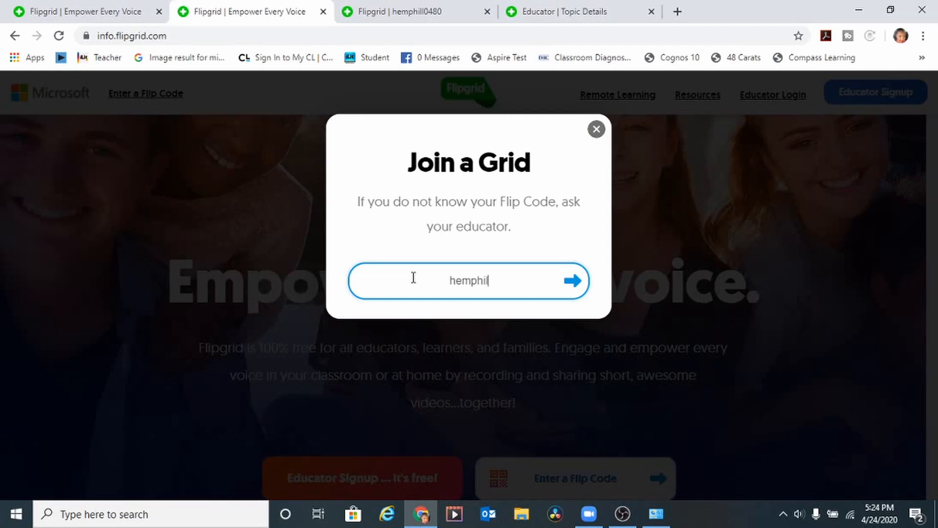
{"action": "key", "text": "Return"}
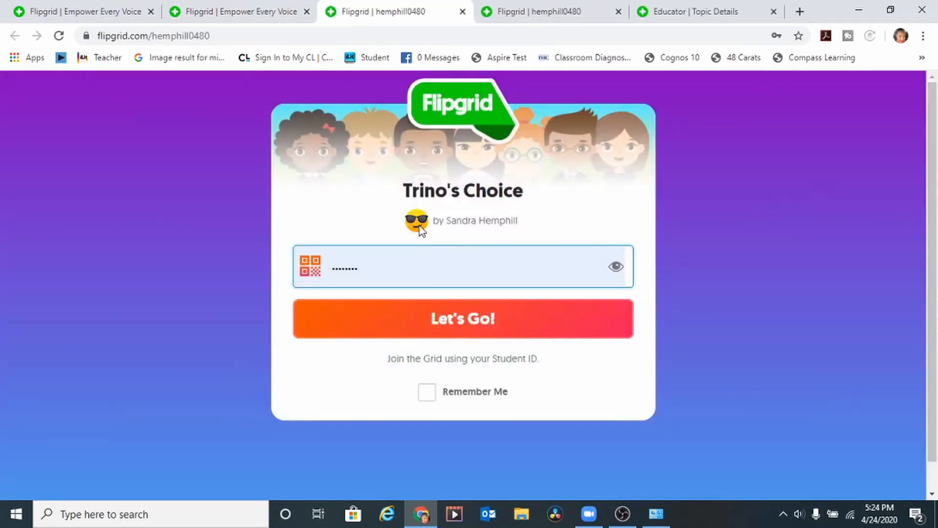
{"action": "left_click", "coordinate": [435, 319]}
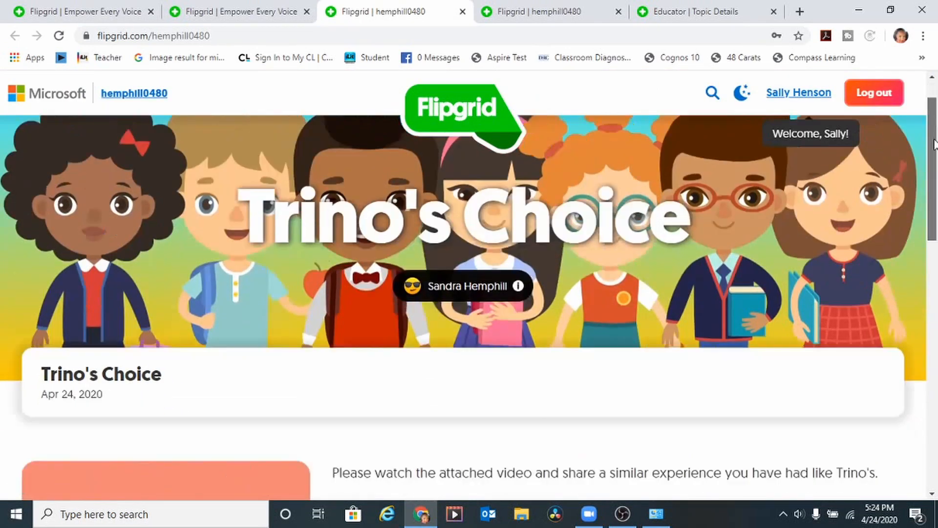
{"action": "left_click_drag", "start_coordinate": [935, 143], "coordinate": [934, 377]}
Step: Allow camera and microphone, record about 8 seconds of response, then pause with 1:52 left
{"action": "left_click", "coordinate": [170, 295]}
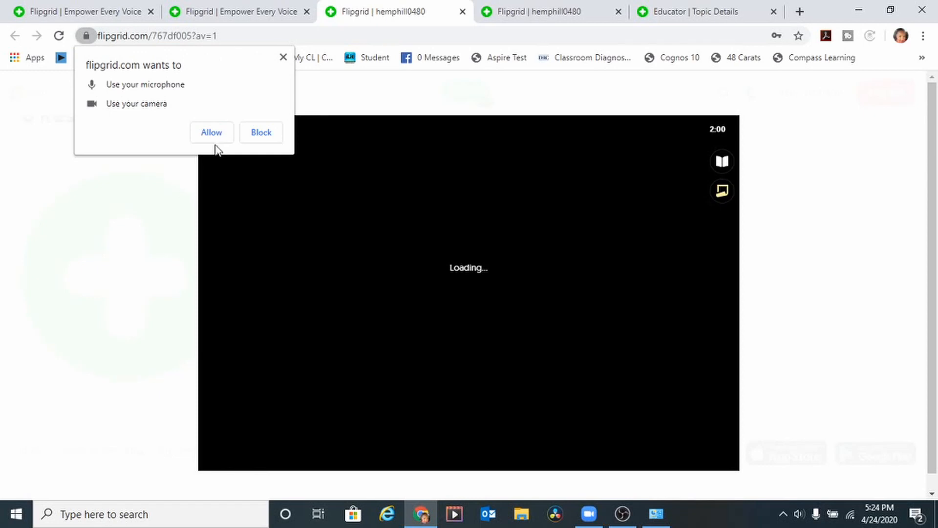
{"action": "left_click", "coordinate": [212, 133]}
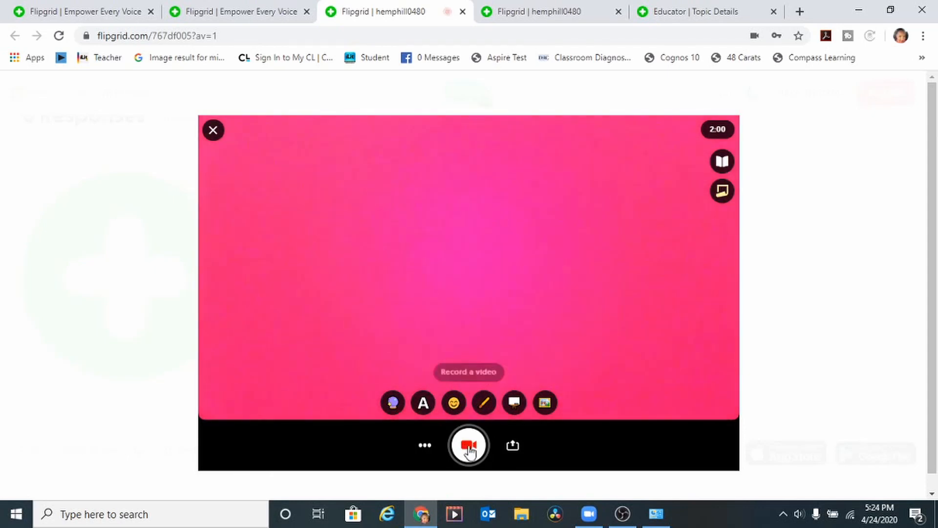
{"action": "left_click", "coordinate": [469, 445]}
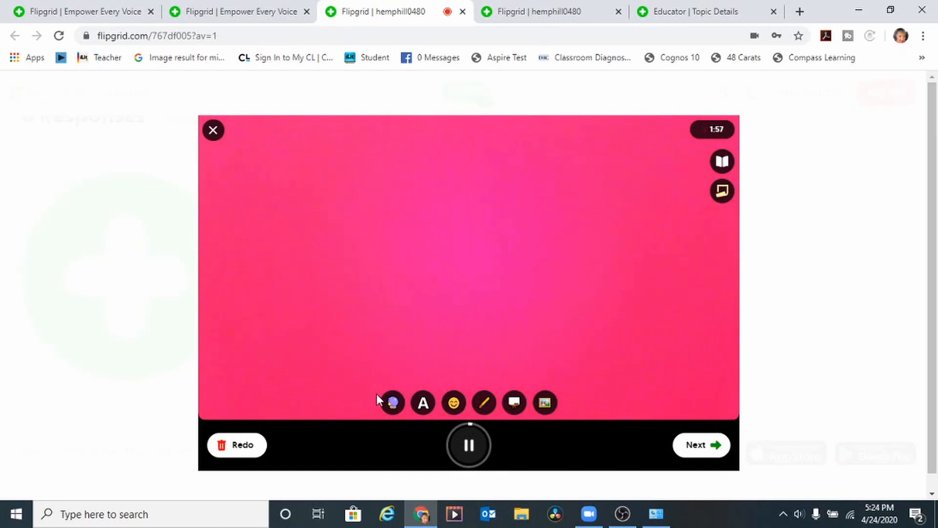
{"action": "left_click", "coordinate": [470, 445]}
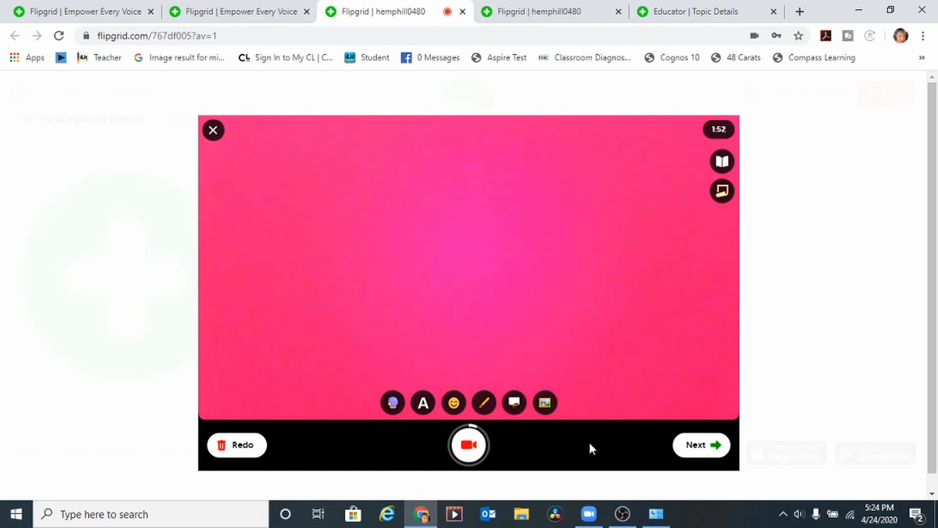
Step: Try the video filters and apply the purple Super Cool filter
{"action": "left_click", "coordinate": [404, 409]}
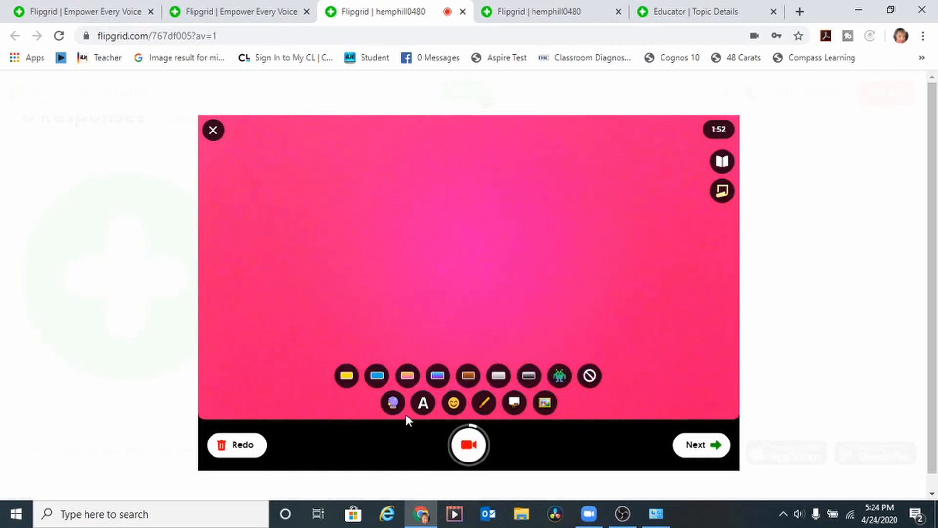
{"action": "left_click", "coordinate": [346, 375]}
{"action": "left_click", "coordinate": [377, 376]}
{"action": "left_click", "coordinate": [407, 377]}
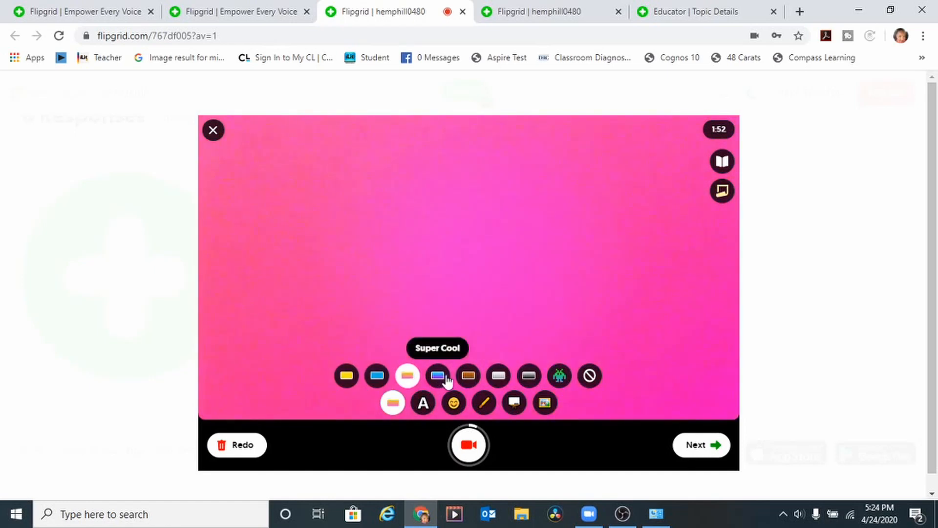
{"action": "left_click", "coordinate": [437, 377]}
Step: Add the text 'hello' on the video
{"action": "left_click", "coordinate": [432, 403]}
{"action": "left_click", "coordinate": [453, 387]}
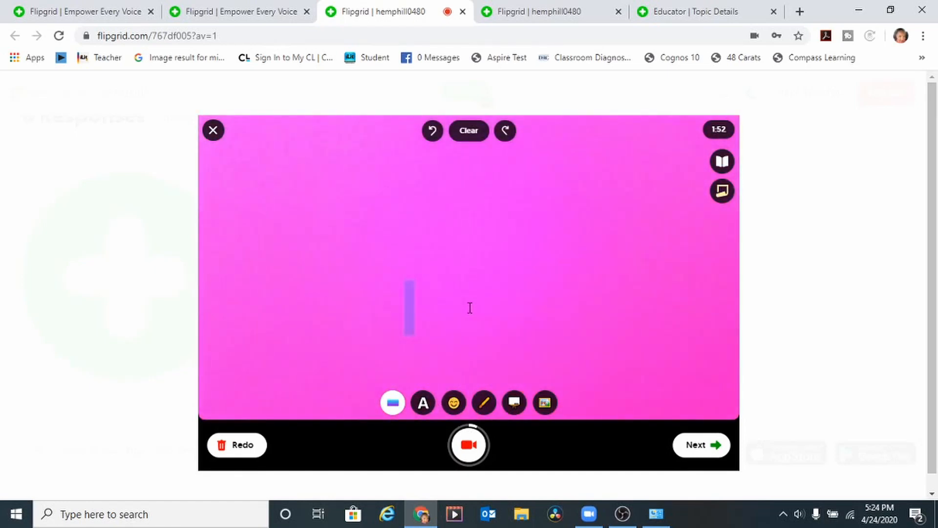
{"action": "type", "text": "he"}
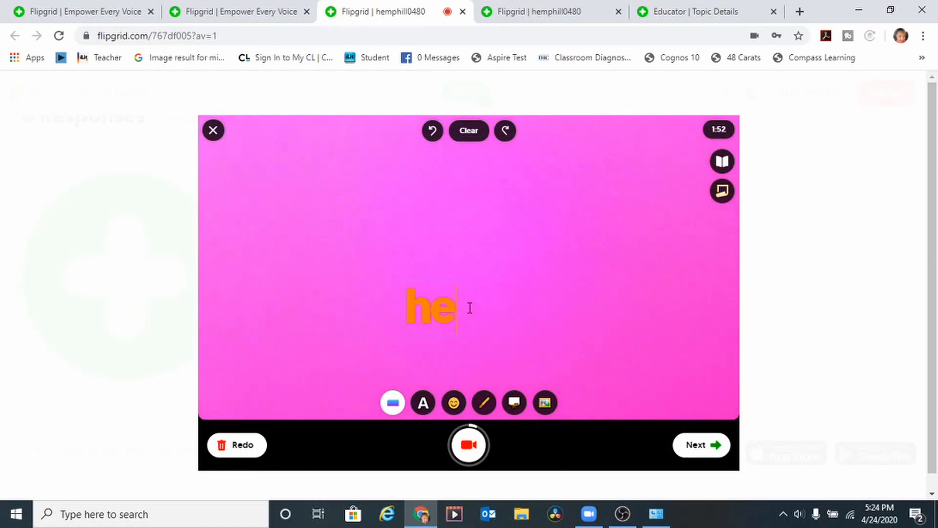
{"action": "type", "text": "llo"}
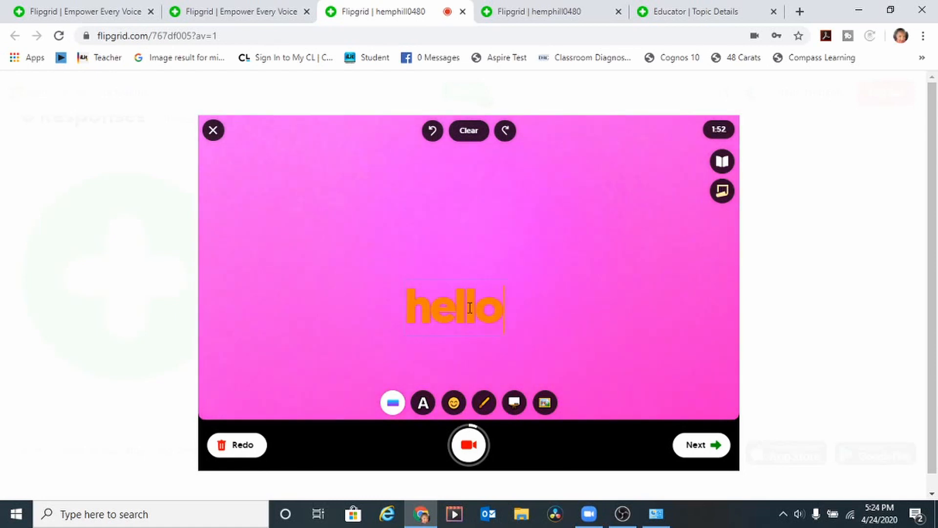
Step: Add a large grinning emoji sticker and position it near the word hello
{"action": "left_click", "coordinate": [457, 405]}
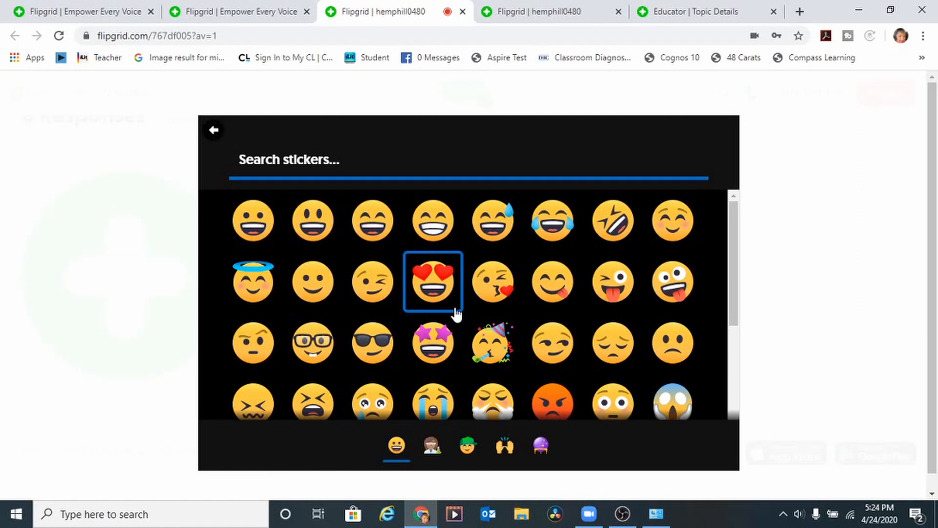
{"action": "left_click", "coordinate": [433, 222]}
{"action": "left_click_drag", "start_coordinate": [446, 249], "coordinate": [324, 126]}
{"action": "left_click_drag", "start_coordinate": [520, 211], "coordinate": [590, 212]}
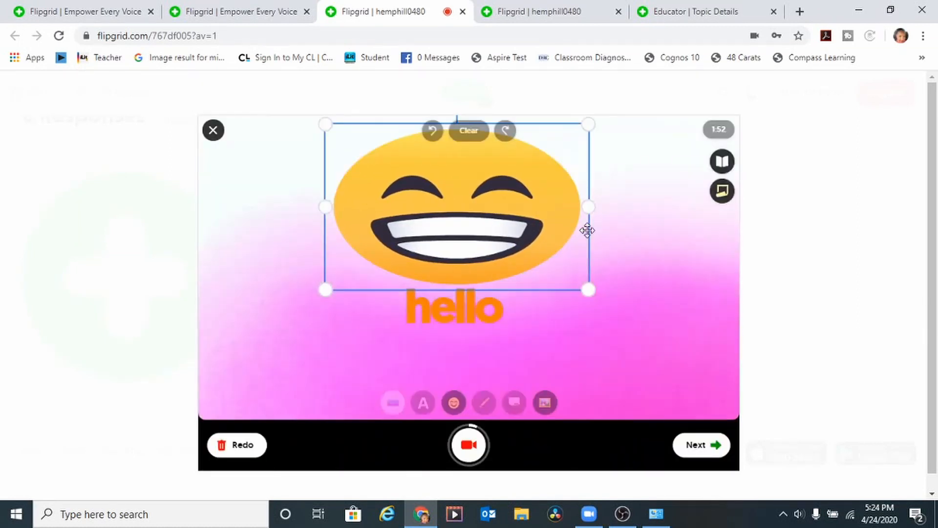
{"action": "left_click_drag", "start_coordinate": [490, 278], "coordinate": [480, 309]}
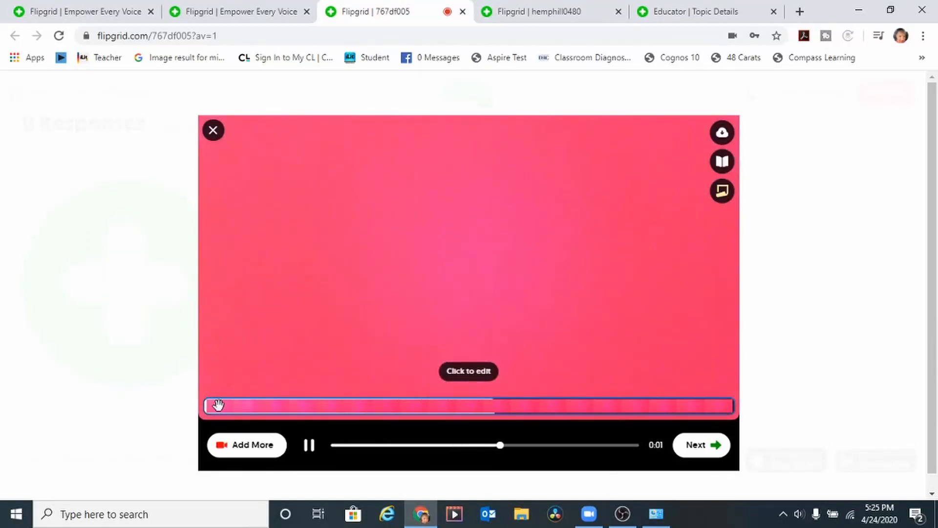
Step: Review the recorded clip by scrubbing its playback back to the start
{"action": "mouse_move", "coordinate": [209, 409]}
{"action": "left_mouse_down"}
{"action": "mouse_move", "coordinate": [300, 400]}
{"action": "mouse_move", "coordinate": [206, 391]}
{"action": "left_mouse_up"}
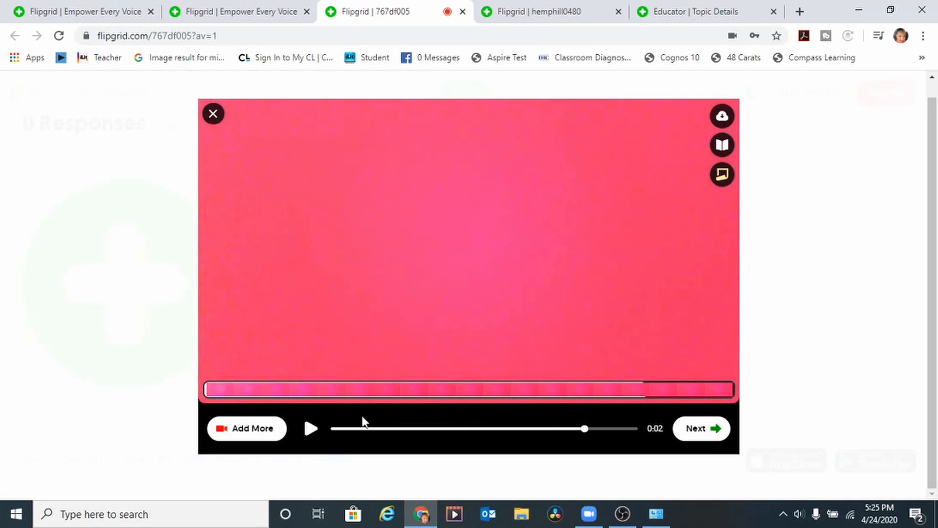
{"action": "left_click_drag", "start_coordinate": [587, 430], "coordinate": [508, 435]}
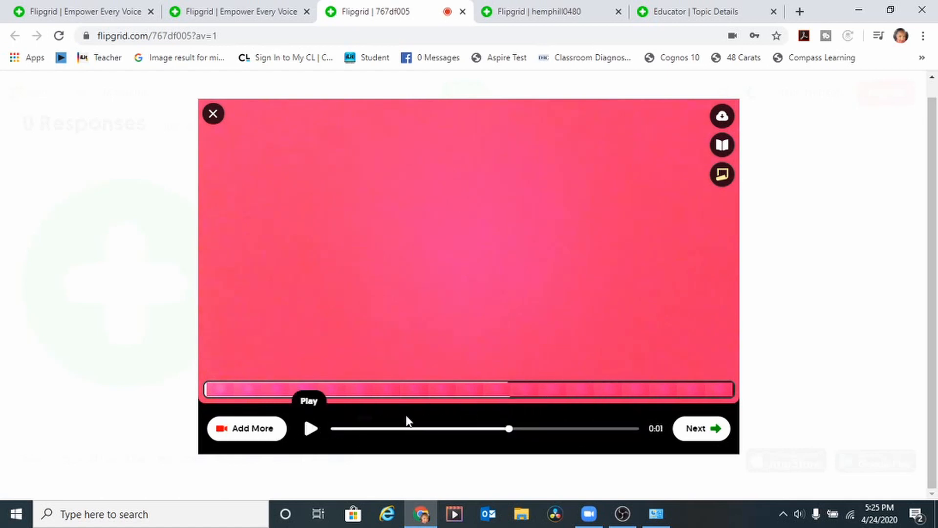
{"action": "left_click", "coordinate": [407, 432]}
{"action": "mouse_move", "coordinate": [395, 391]}
{"action": "left_mouse_down"}
{"action": "mouse_move", "coordinate": [454, 394]}
{"action": "mouse_move", "coordinate": [402, 406]}
{"action": "left_mouse_up"}
Step: Take the cover selfie and continue to the Submit your video form
{"action": "left_click", "coordinate": [704, 432]}
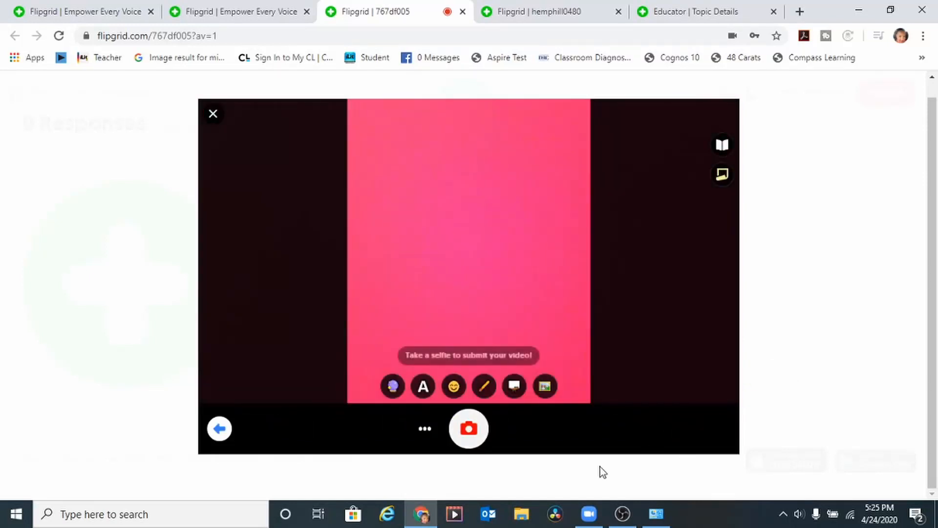
{"action": "left_click", "coordinate": [471, 428]}
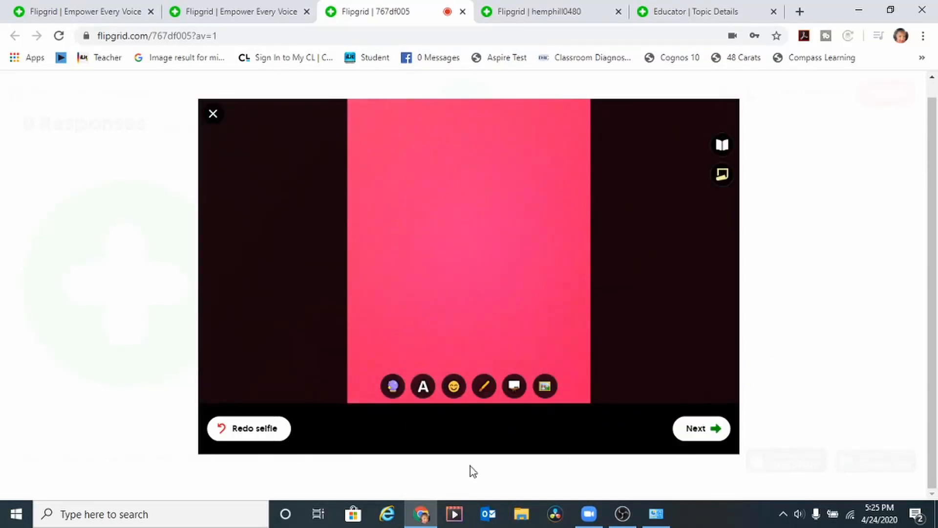
{"action": "left_click", "coordinate": [694, 427]}
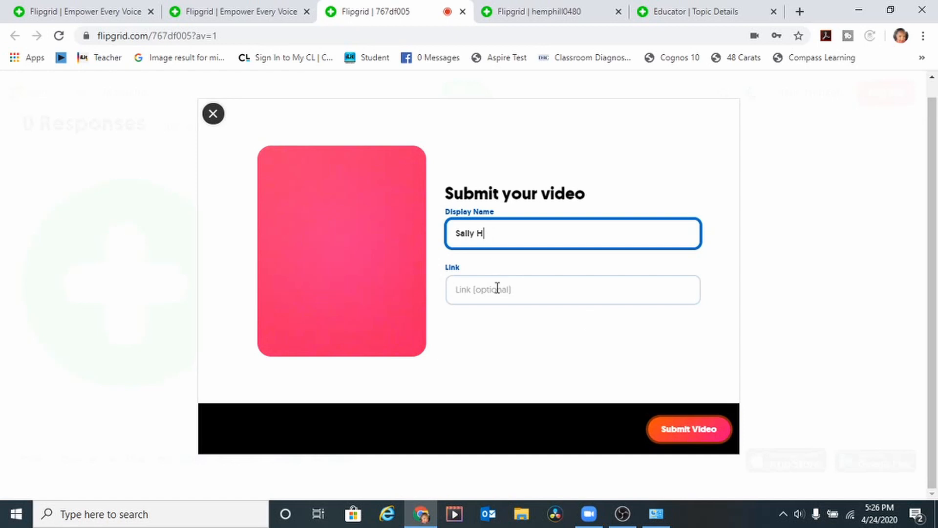
Step: Submit the student's video with the prefilled Display Name
{"action": "left_click", "coordinate": [675, 432]}
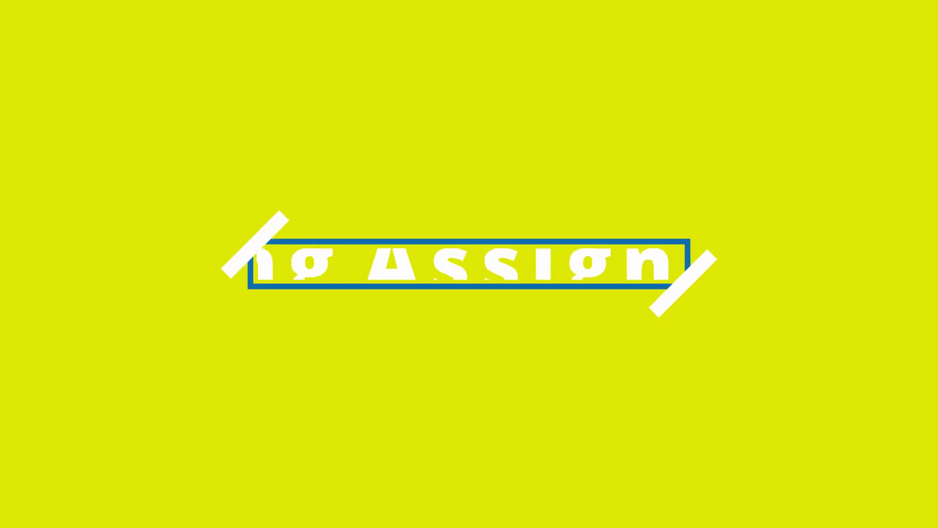
Step: Open the submitted response and score Ideas 5 and Performance 5
{"action": "scroll", "coordinate": [580, 161], "scroll_direction": "down", "scroll_amount": 2}
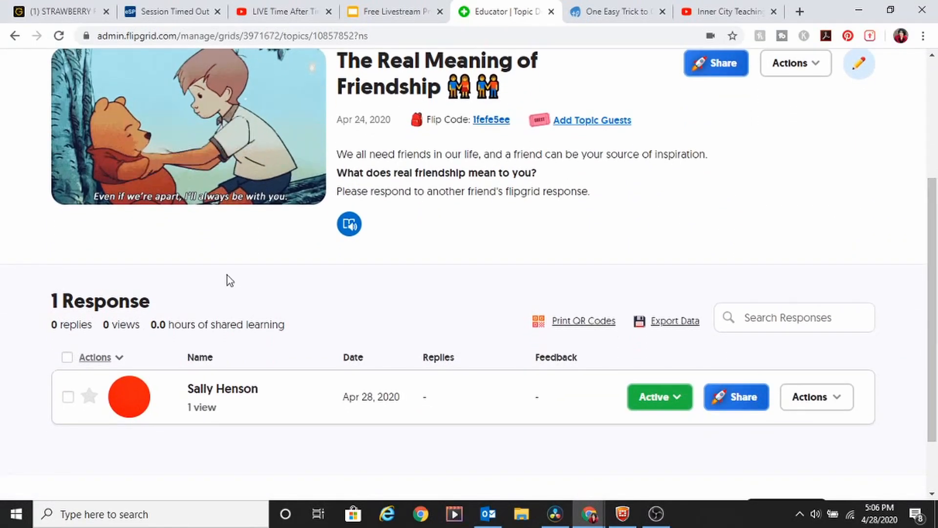
{"action": "left_click", "coordinate": [247, 402]}
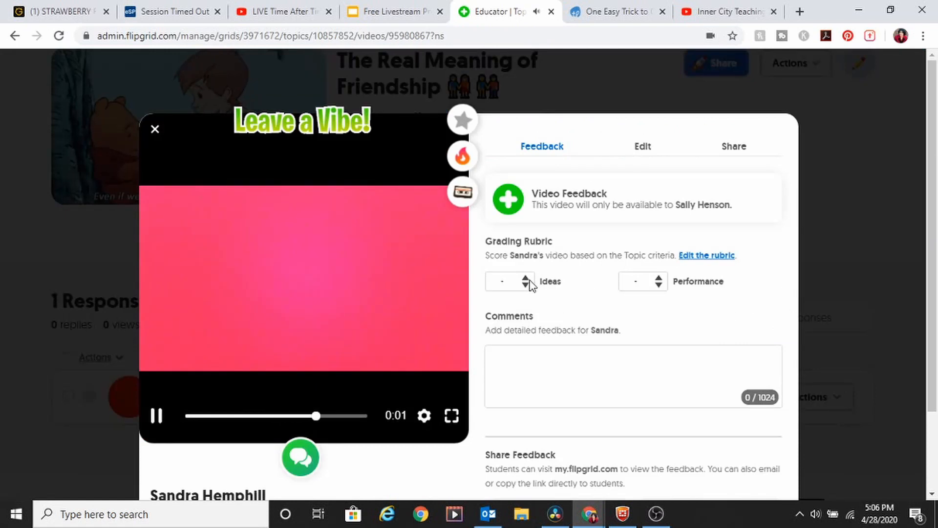
{"action": "left_click", "coordinate": [528, 286]}
{"action": "left_click", "coordinate": [505, 378]}
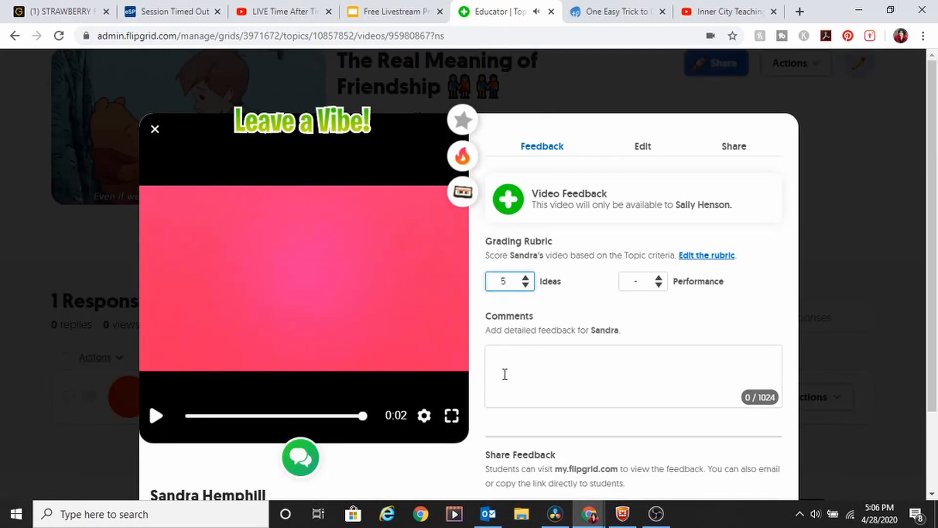
{"action": "left_click", "coordinate": [636, 281]}
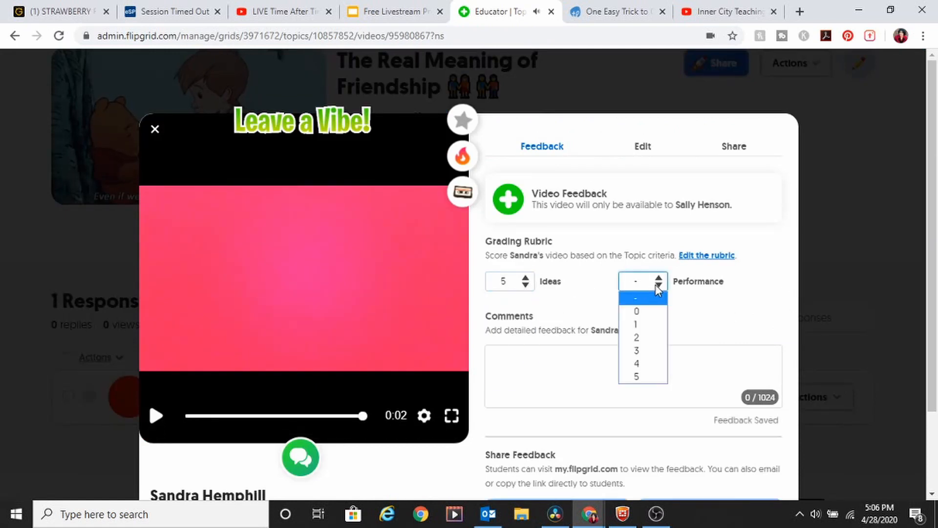
{"action": "left_click", "coordinate": [638, 377]}
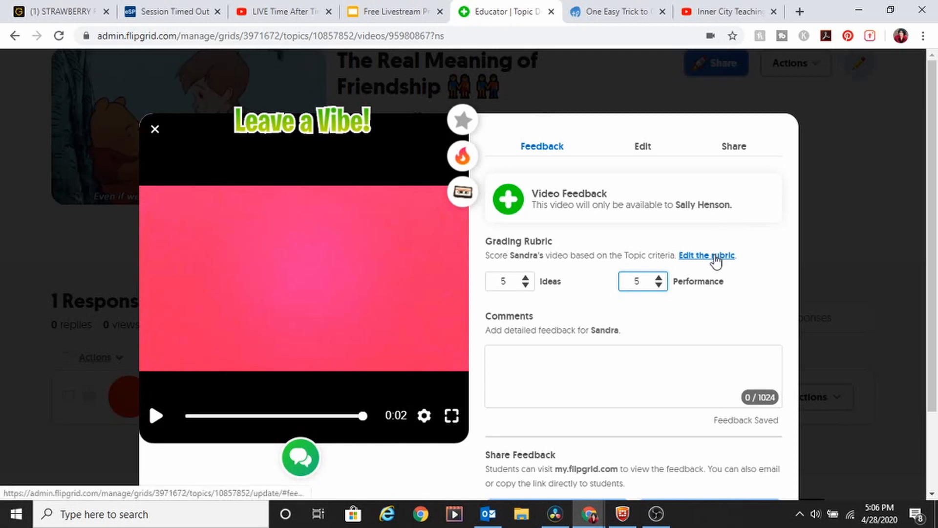
Step: Write a comment praising answering all sections of the question
{"action": "left_click", "coordinate": [572, 358]}
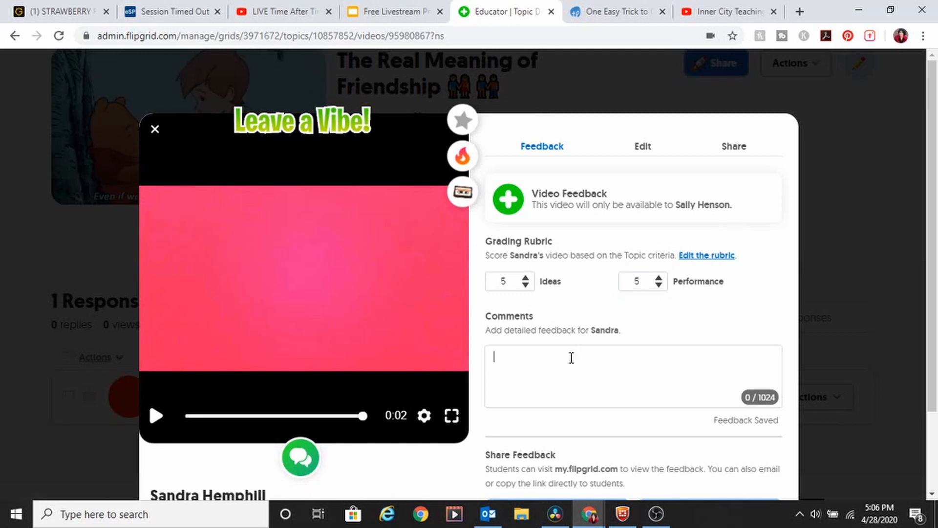
{"action": "type", "text": "You did a very good"}
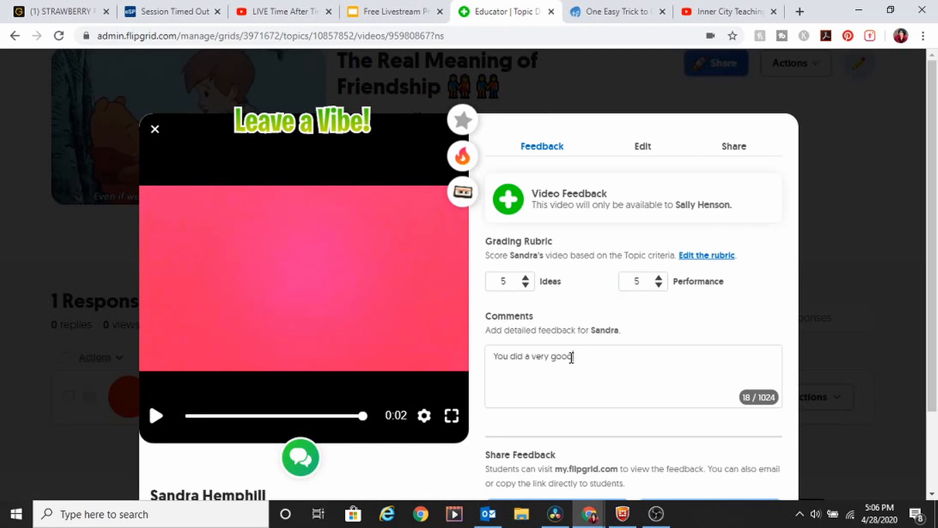
{"action": "key", "text": "BackSpace"}
{"action": "key", "text": "BackSpace"}
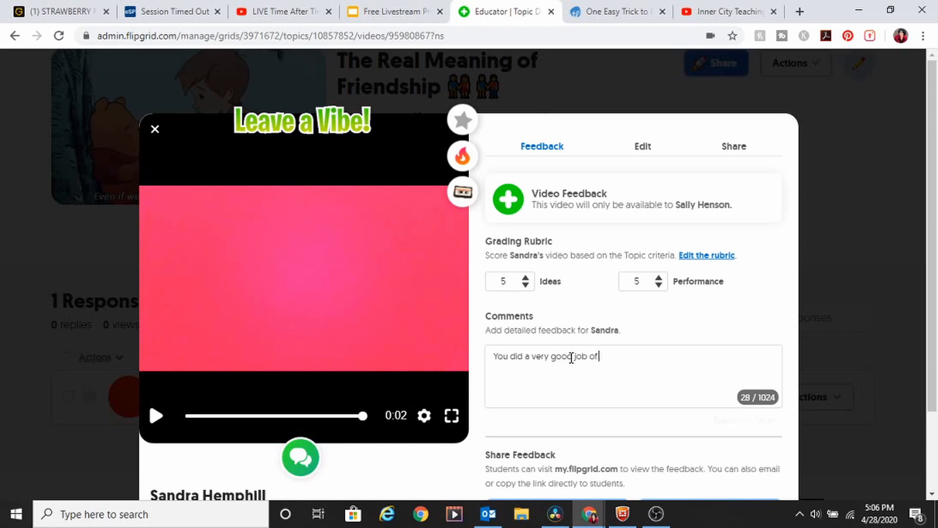
{"action": "type", "text": "answering"}
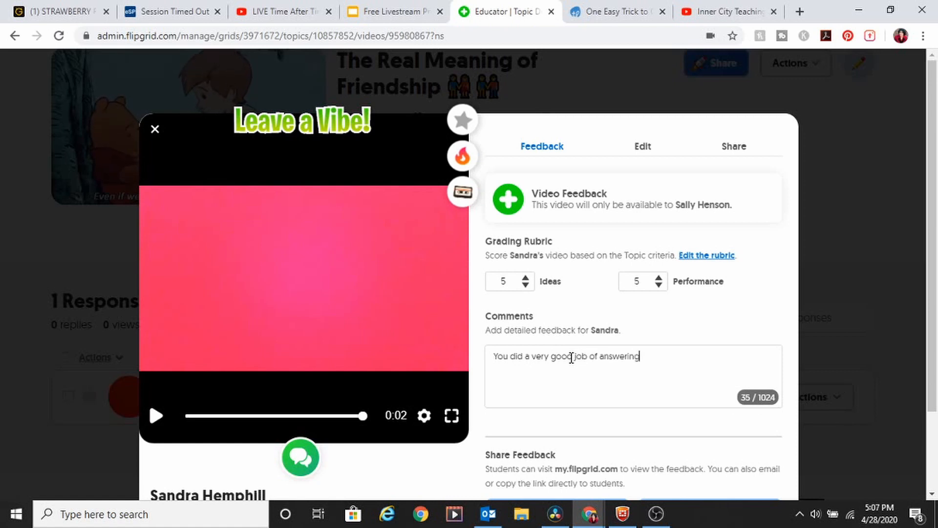
{"action": "type", "text": " all sectionso "}
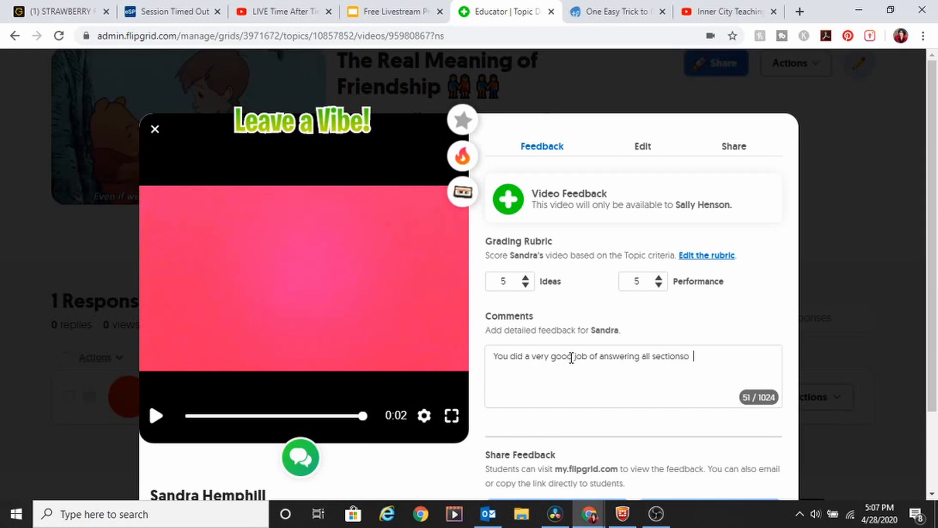
{"action": "key", "text": "BackSpace"}
{"action": "key", "text": "BackSpace"}
{"action": "type", "text": " of the qustion"}
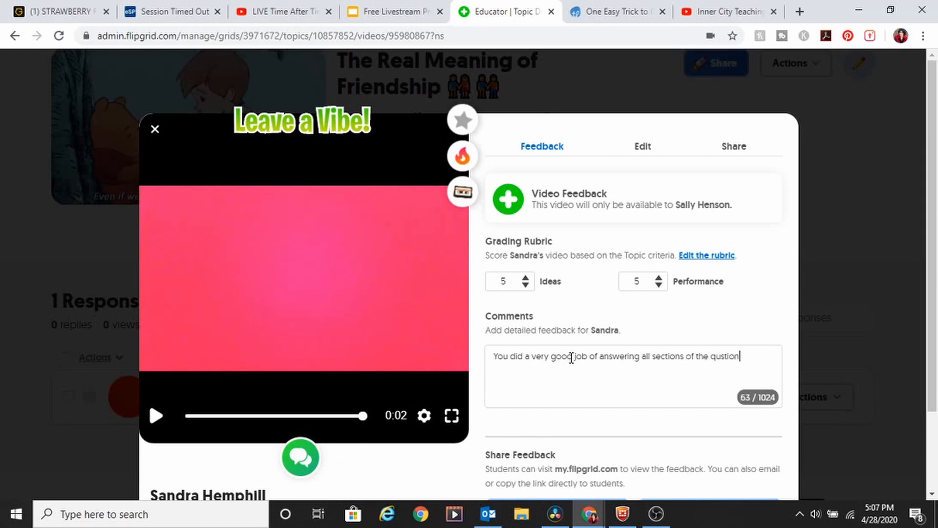
{"action": "key", "text": "BackSpace"}
{"action": "key", "text": "BackSpace"}
{"action": "key", "text": "BackSpace"}
{"action": "key", "text": "BackSpace"}
{"action": "key", "text": "BackSpace"}
{"action": "type", "text": "est"}
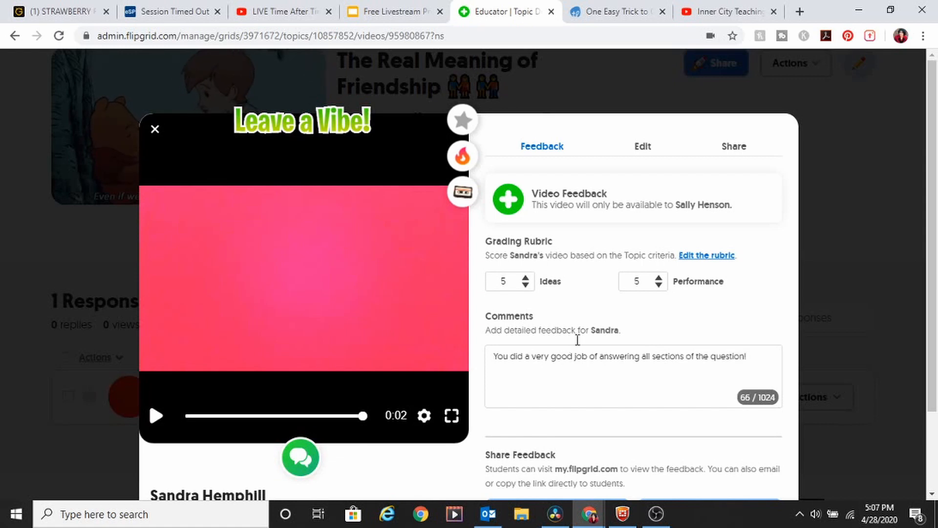
{"action": "left_click", "coordinate": [709, 257]}
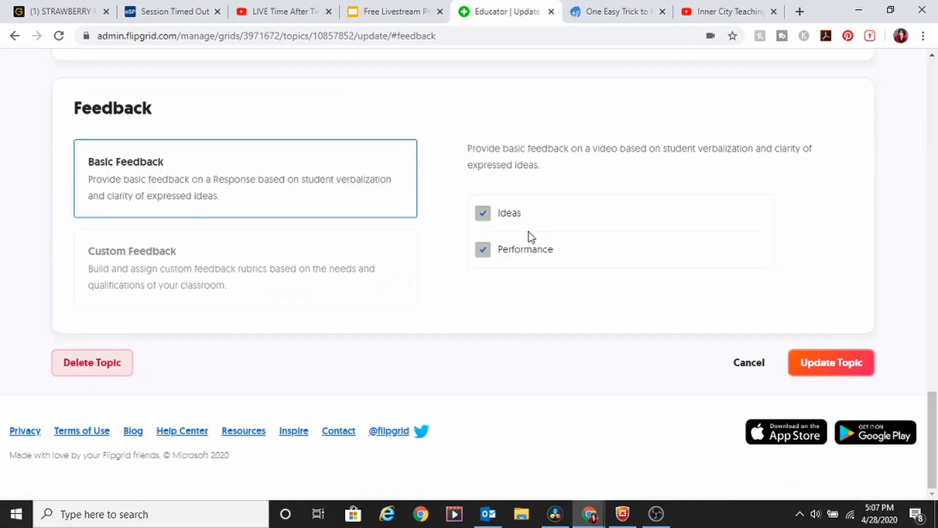
Step: Switch the topic to Custom Feedback and open a new criterion form scored 0 to 100
{"action": "left_click", "coordinate": [147, 249]}
{"action": "left_click", "coordinate": [493, 212]}
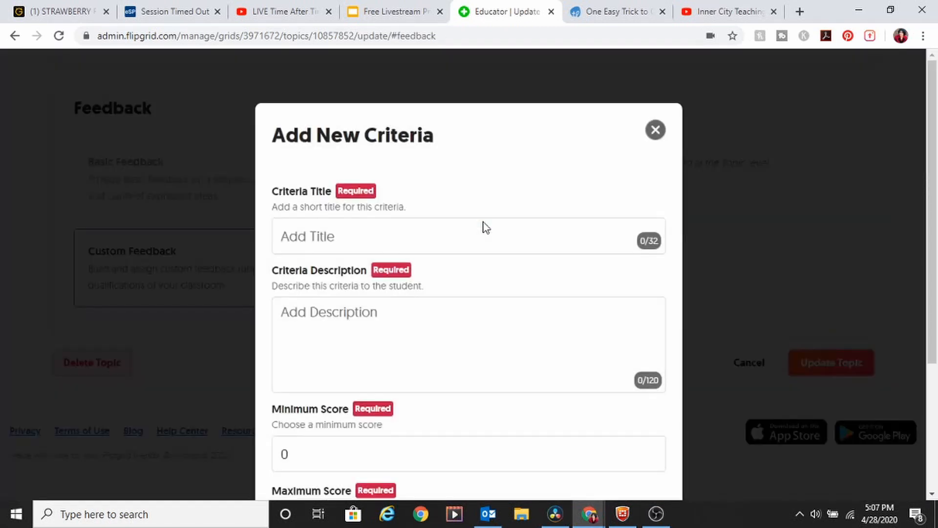
{"action": "scroll", "coordinate": [920, 119], "scroll_direction": "down", "scroll_amount": 3}
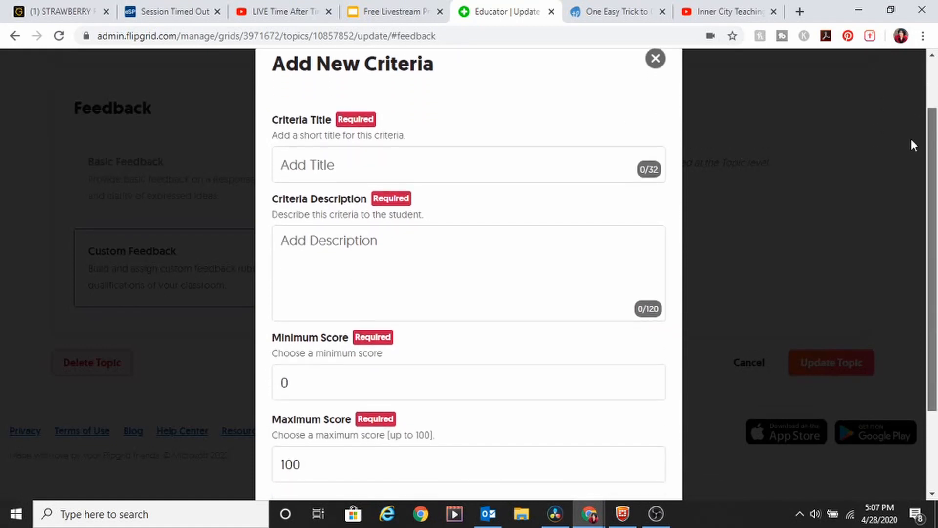
{"action": "scroll", "coordinate": [898, 181], "scroll_direction": "up", "scroll_amount": 2}
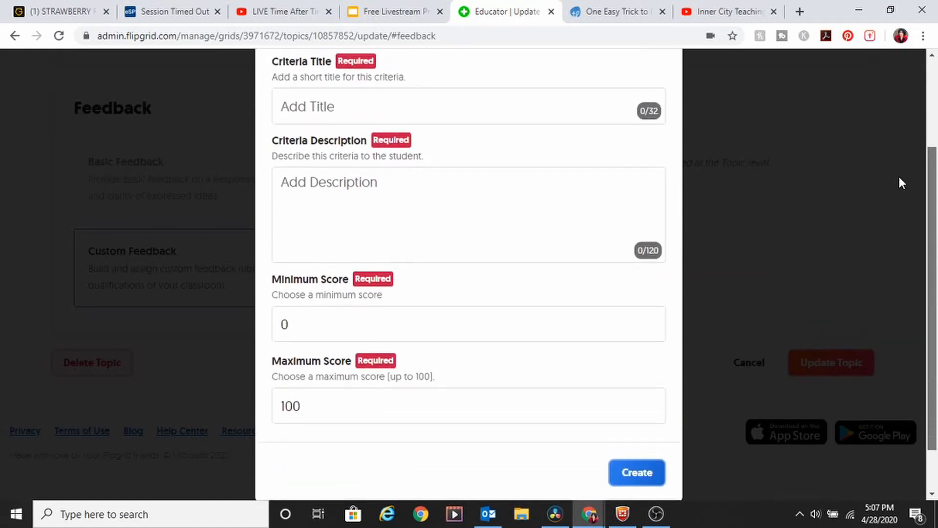
{"action": "scroll", "coordinate": [898, 153], "scroll_direction": "up", "scroll_amount": 2}
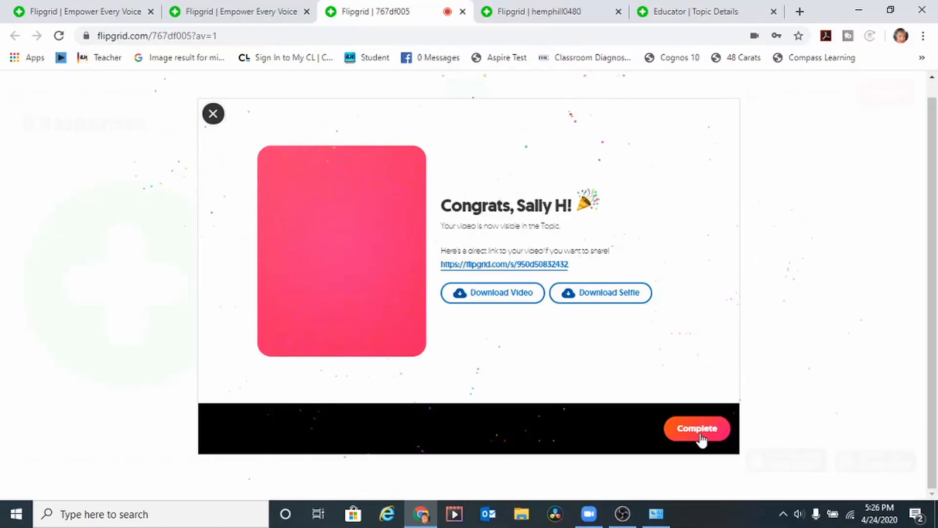
Step: Dismiss the posted confirmation and browse a featured educator's playlist in the Disco Library
{"action": "left_click", "coordinate": [697, 429]}
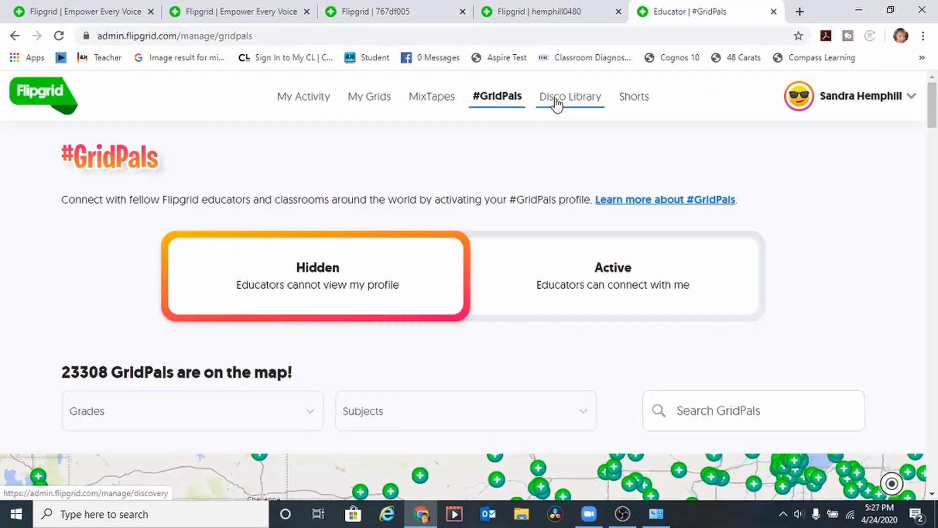
{"action": "left_click", "coordinate": [558, 99]}
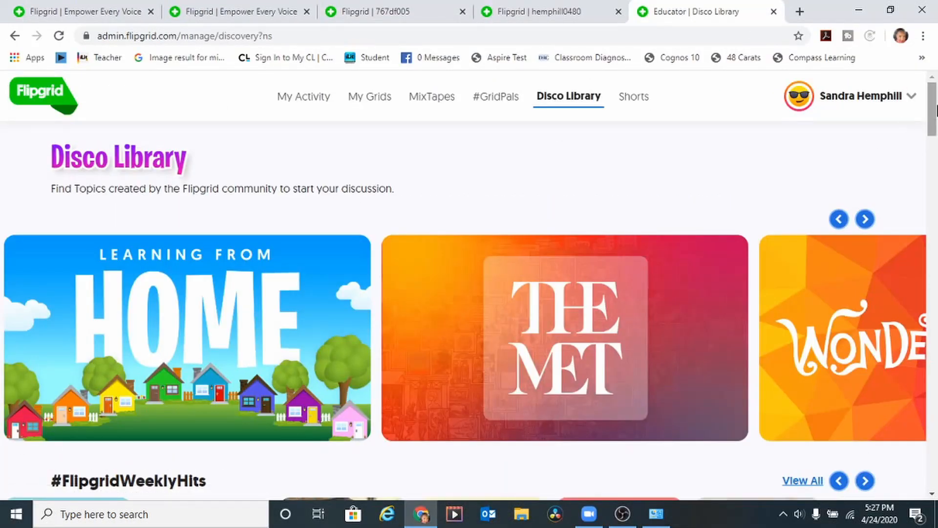
{"action": "left_click_drag", "start_coordinate": [935, 117], "coordinate": [937, 295]}
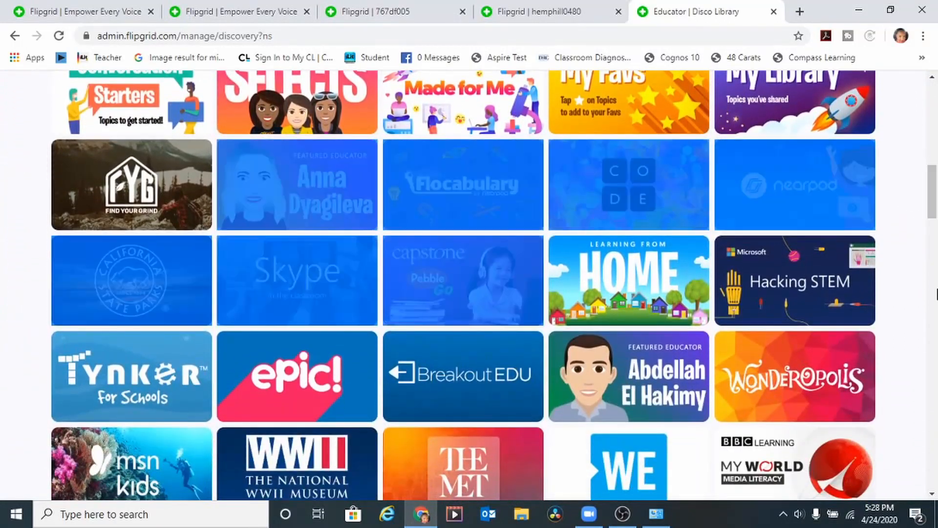
{"action": "mouse_move", "coordinate": [931, 232]}
{"action": "left_mouse_down"}
{"action": "mouse_move", "coordinate": [932, 269]}
{"action": "mouse_move", "coordinate": [926, 216]}
{"action": "left_mouse_up"}
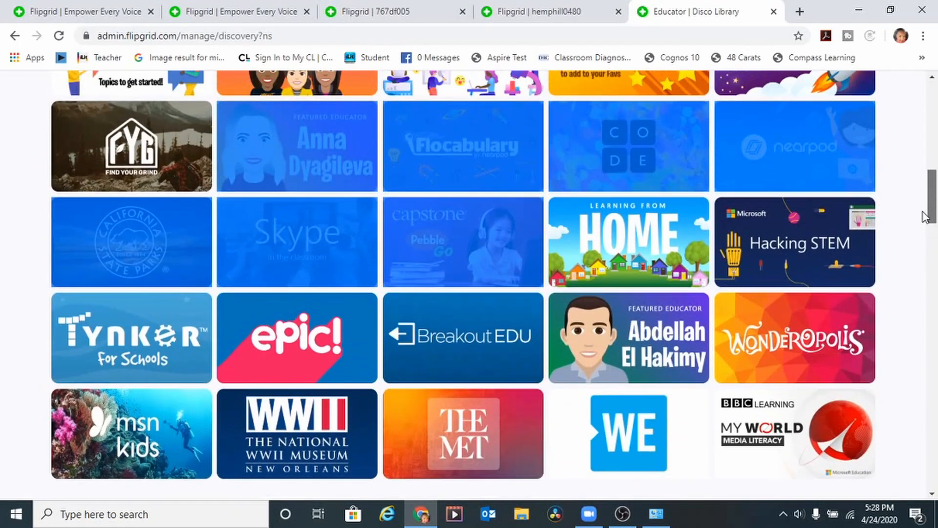
{"action": "left_click", "coordinate": [694, 339]}
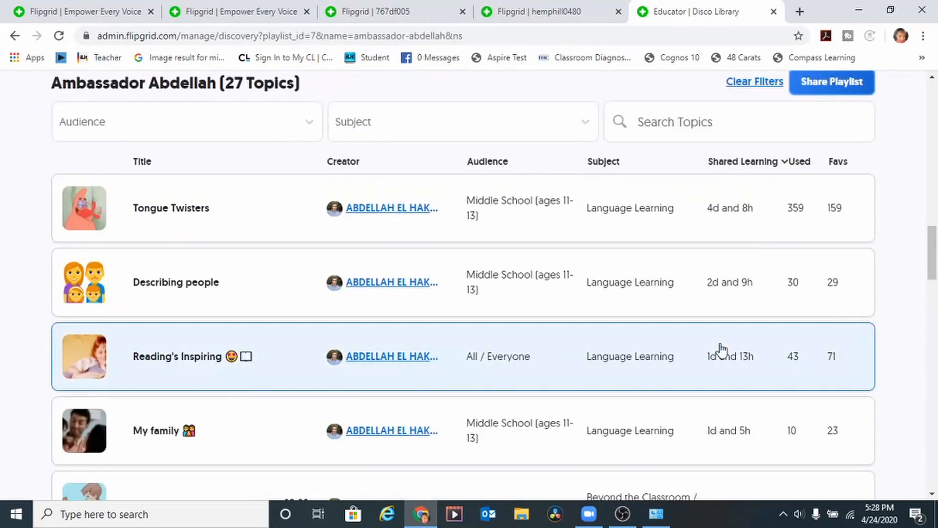
{"action": "scroll", "coordinate": [933, 205], "scroll_direction": "down", "scroll_amount": 5}
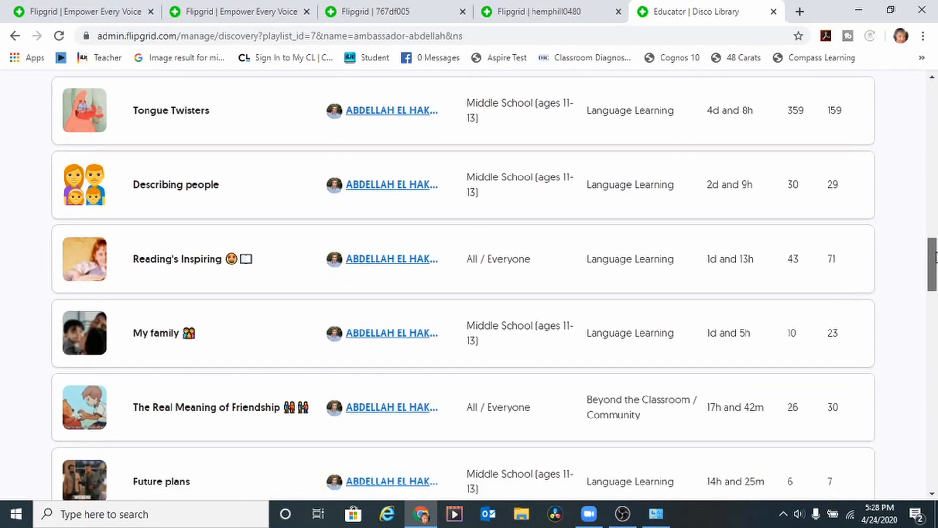
{"action": "scroll", "coordinate": [936, 274], "scroll_direction": "down", "scroll_amount": 2}
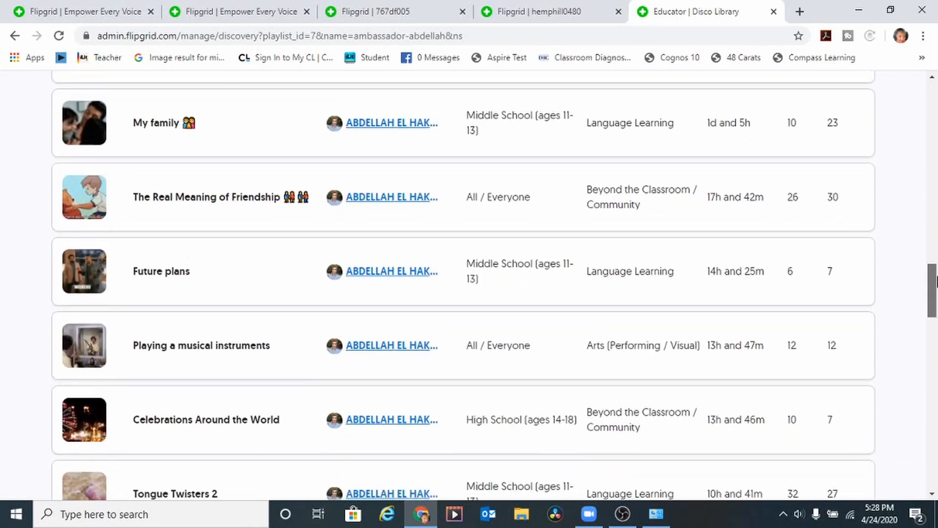
Step: Add The Real Meaning of Friendship topic to the Trino's Choice grid
{"action": "left_click", "coordinate": [210, 181]}
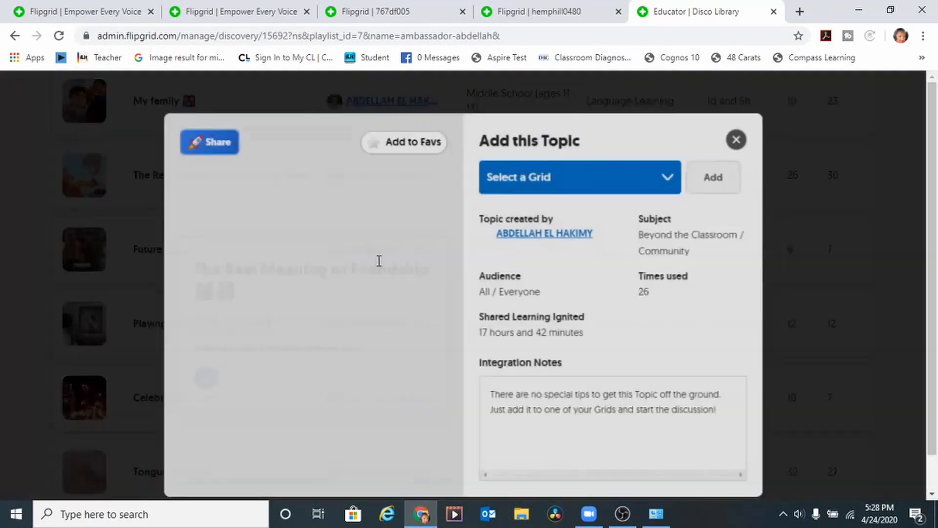
{"action": "left_click", "coordinate": [635, 175]}
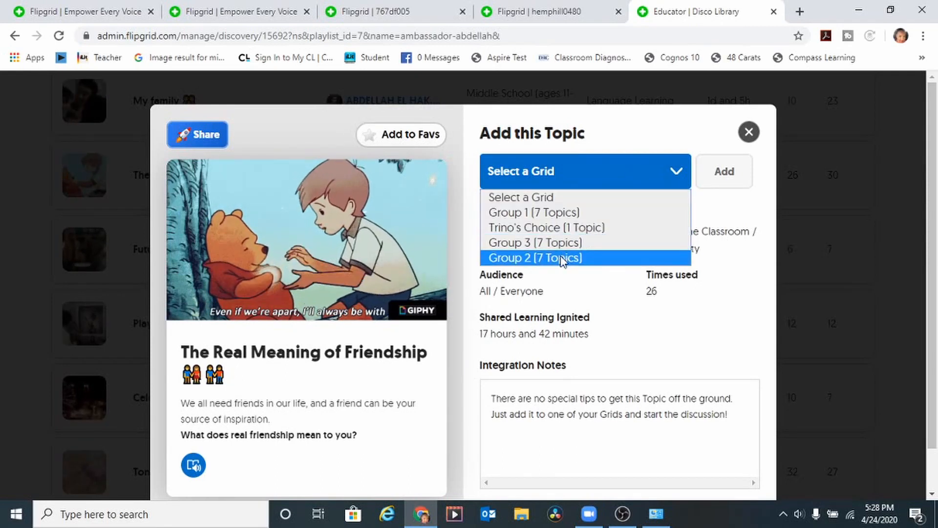
{"action": "left_click", "coordinate": [567, 228]}
{"action": "left_click", "coordinate": [725, 171]}
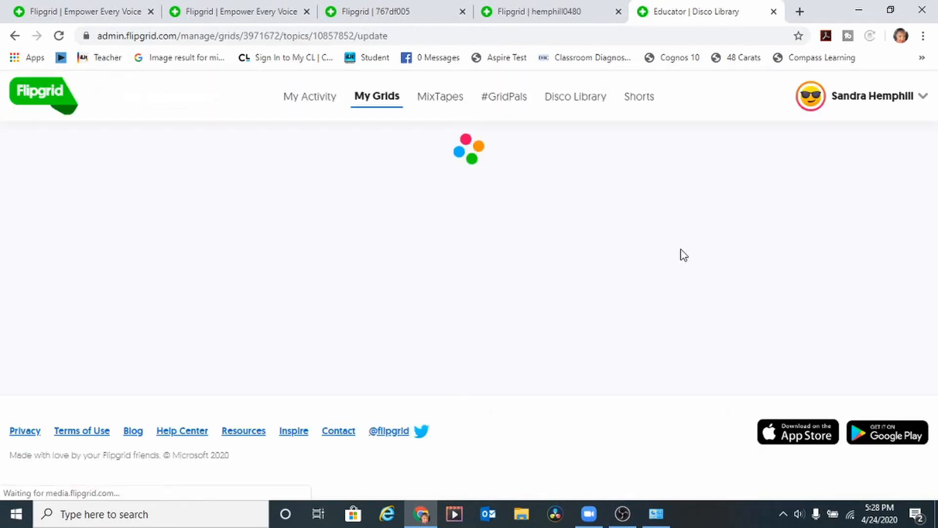
Step: Append 'Please respond to another friend's flipgrid response.' to the topic prompt
{"action": "left_click_drag", "start_coordinate": [931, 126], "coordinate": [929, 160]}
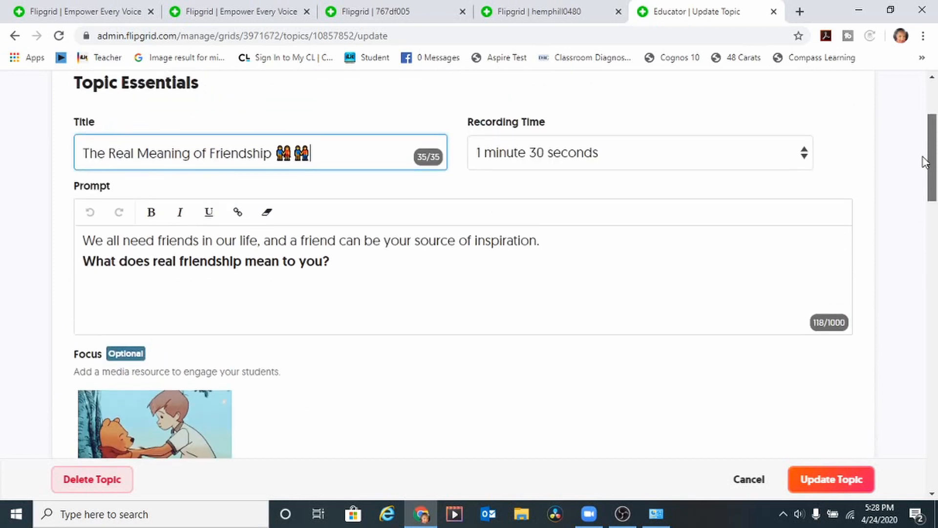
{"action": "left_click", "coordinate": [339, 263]}
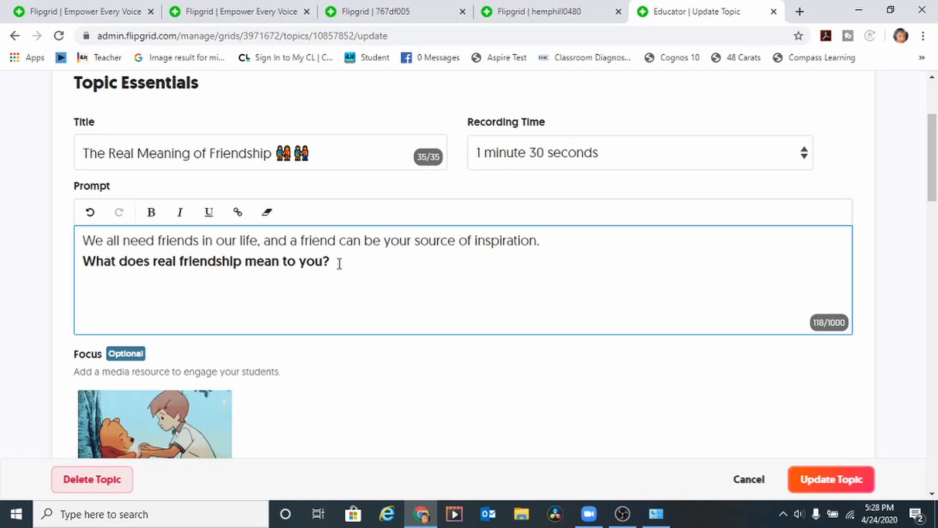
{"action": "type", "text": "Please respo"}
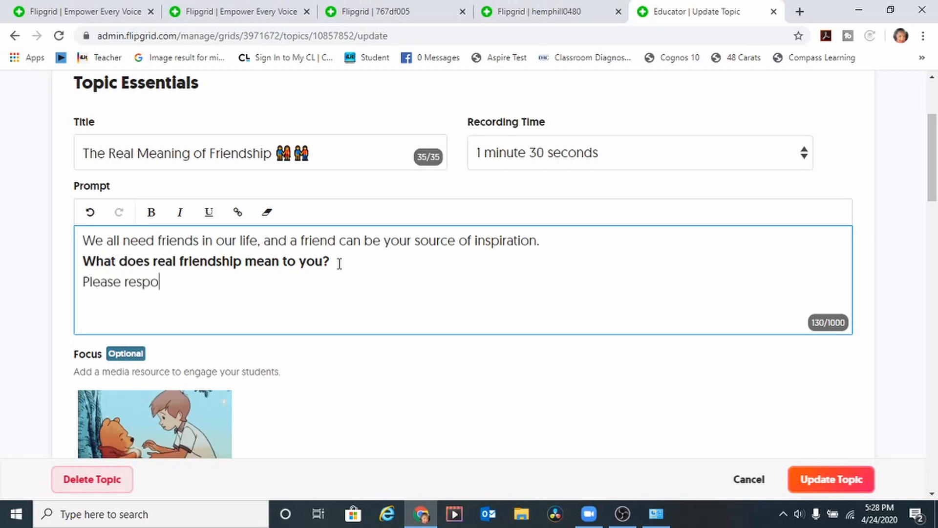
{"action": "type", "text": "nd to ano"}
{"action": "key", "text": "BackSpace"}
{"action": "type", "text": "anoth"}
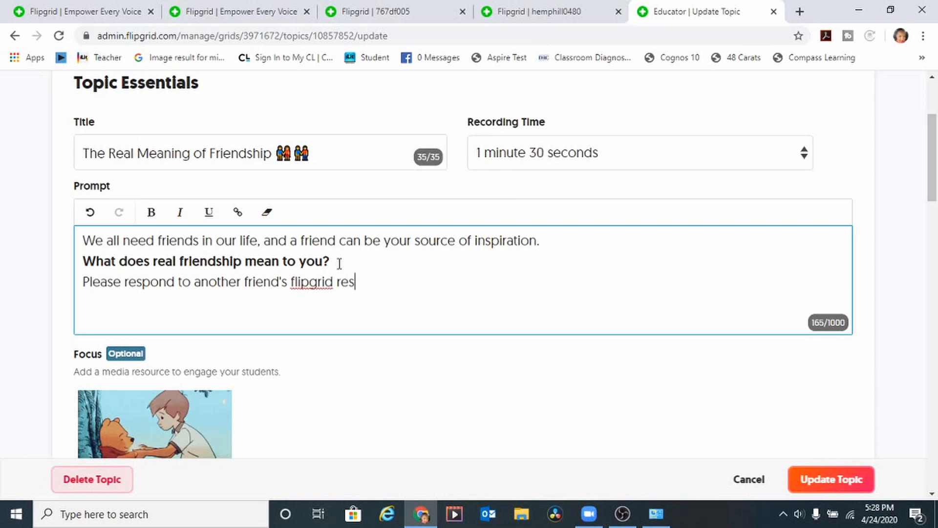
{"action": "key", "text": "BackSpace"}
{"action": "key", "text": "BackSpace"}
{"action": "key", "text": "BackSpace"}
{"action": "key", "text": "BackSpace"}
{"action": "key", "text": "BackSpace"}
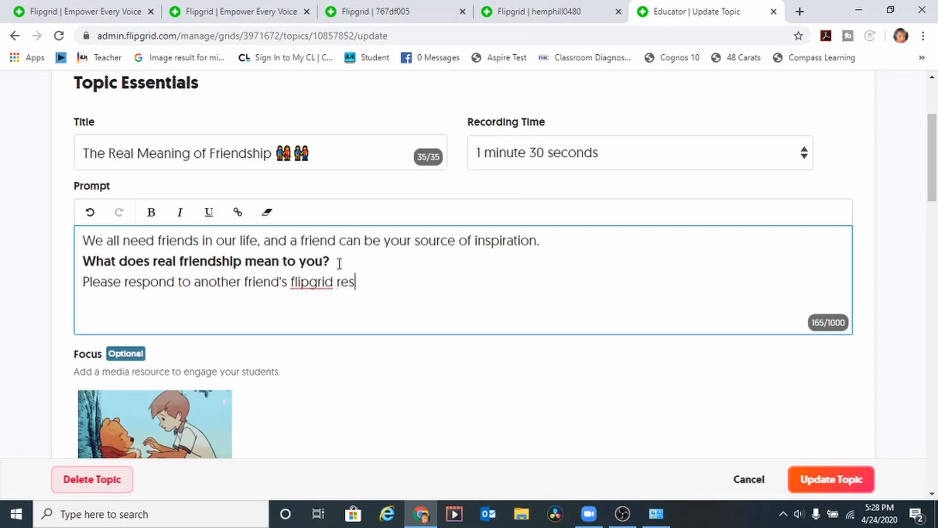
{"action": "type", "text": "ponse."}
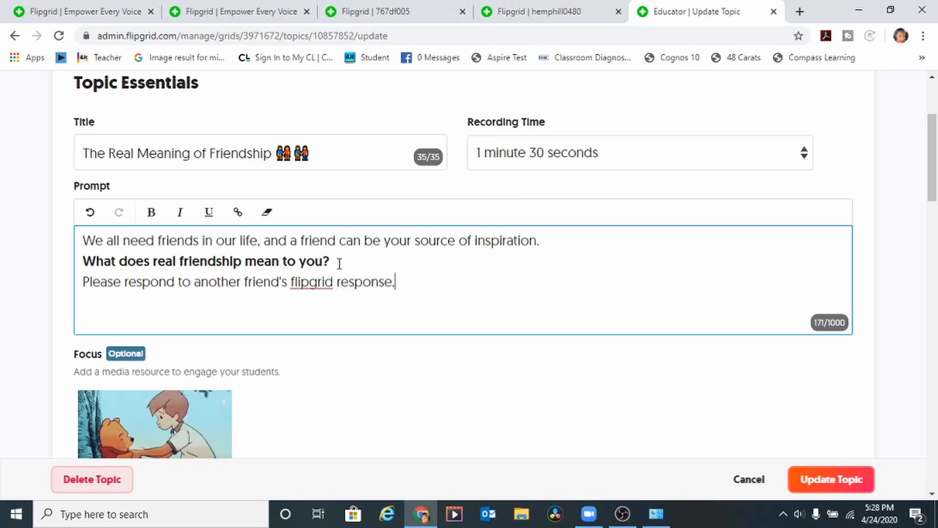
Step: Keep the 1:30 recording time, update the topic, and go to My Shorts
{"action": "left_click", "coordinate": [711, 156]}
{"action": "left_click", "coordinate": [708, 157]}
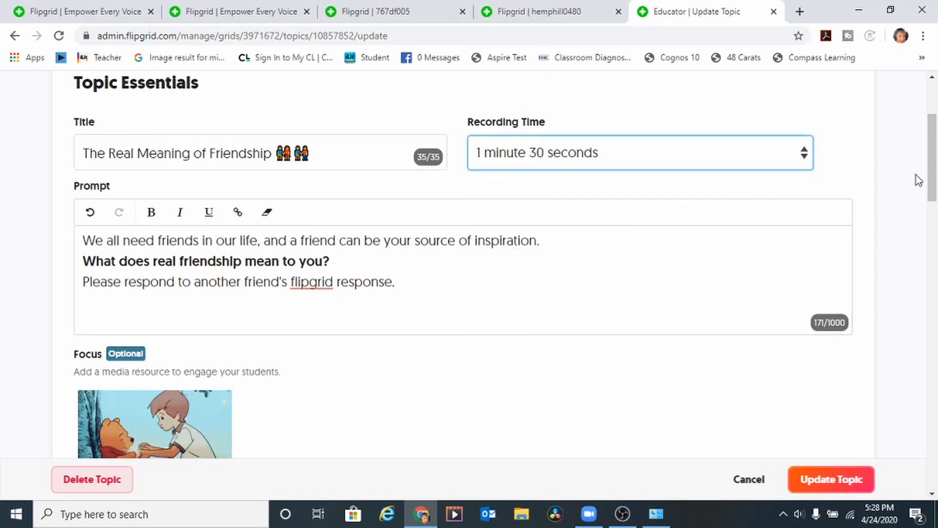
{"action": "left_click_drag", "start_coordinate": [932, 188], "coordinate": [935, 401]}
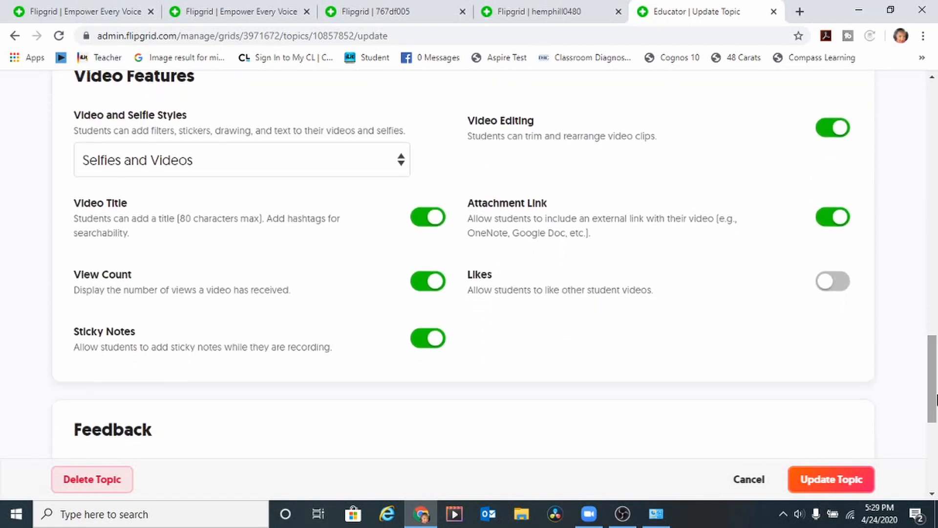
{"action": "left_click", "coordinate": [847, 486]}
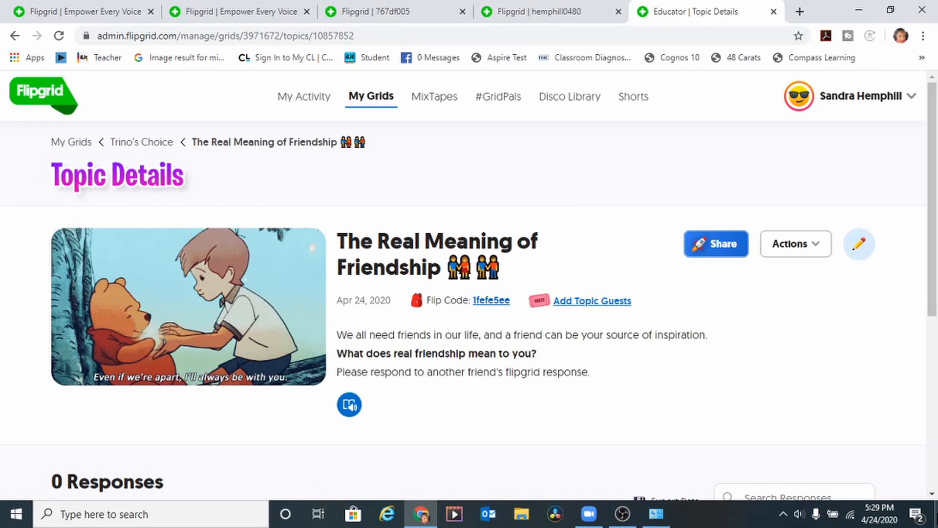
{"action": "left_click", "coordinate": [633, 97]}
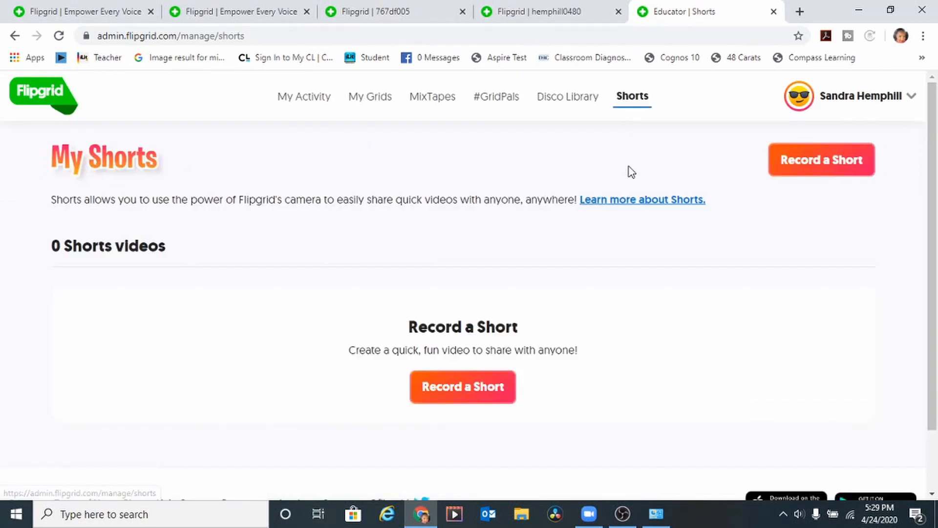